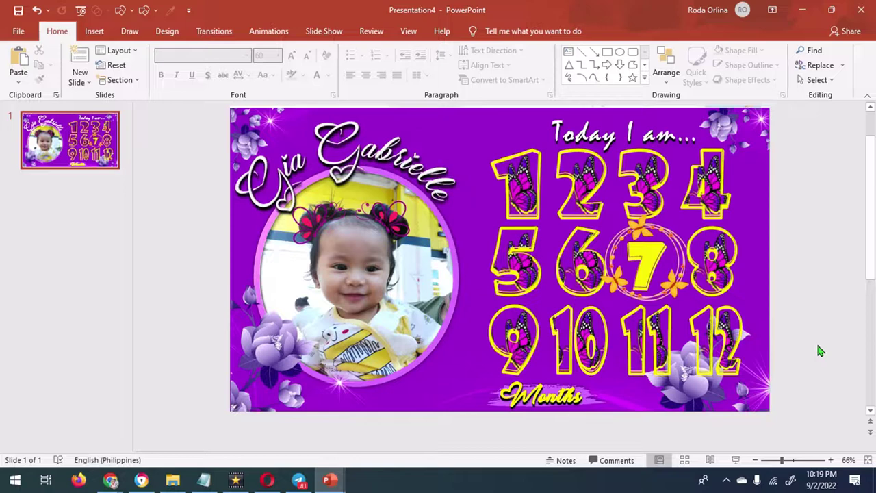
Export just the current slide as Presentation4.png into the card's image folder under C:\Dhada.
left_click(17, 33)
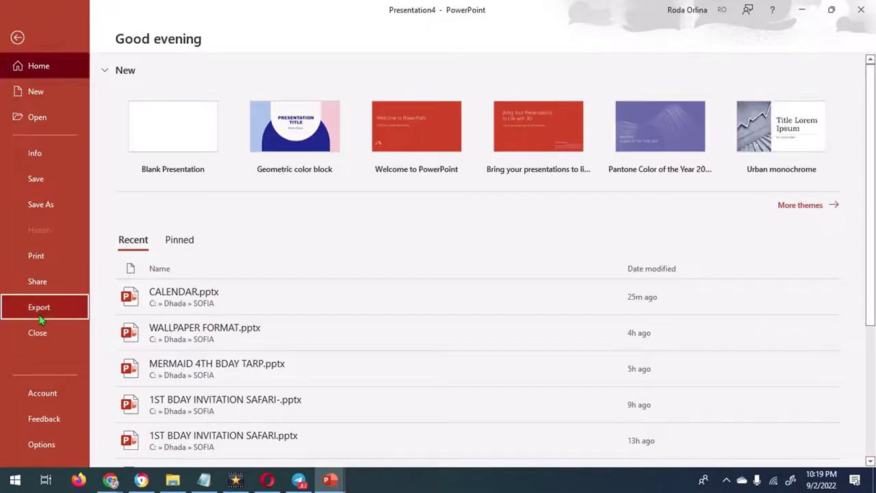
left_click(39, 317)
left_click(156, 245)
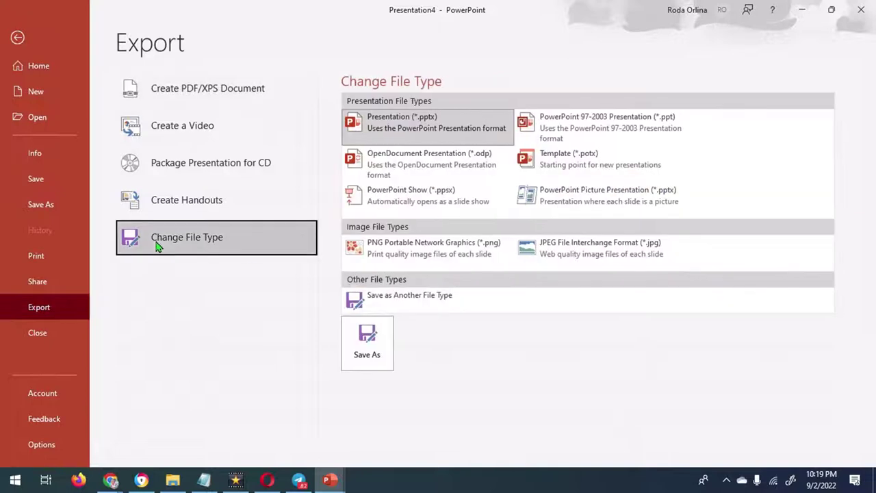
left_click(401, 263)
left_click(382, 338)
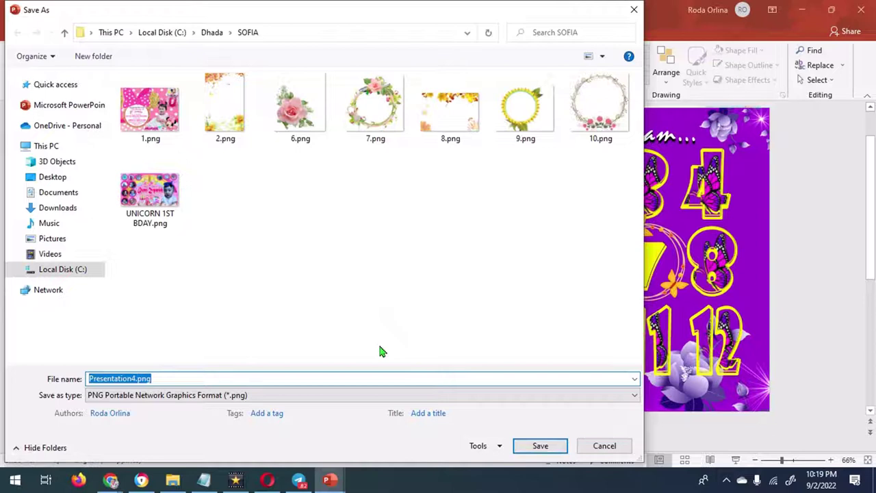
left_click(65, 269)
double_click(142, 133)
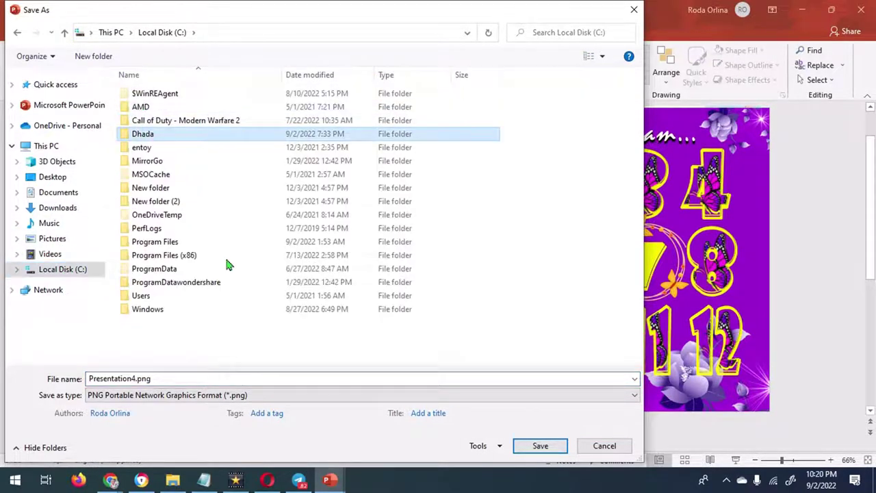
left_click(214, 214)
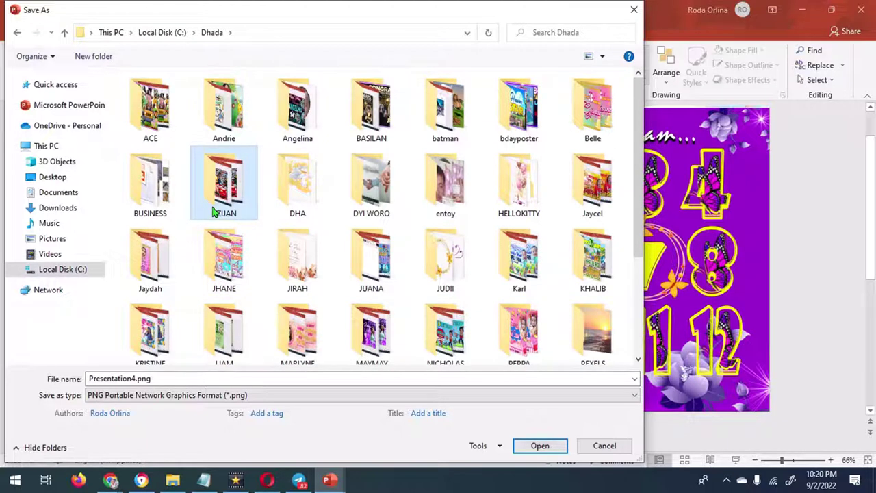
type("jud")
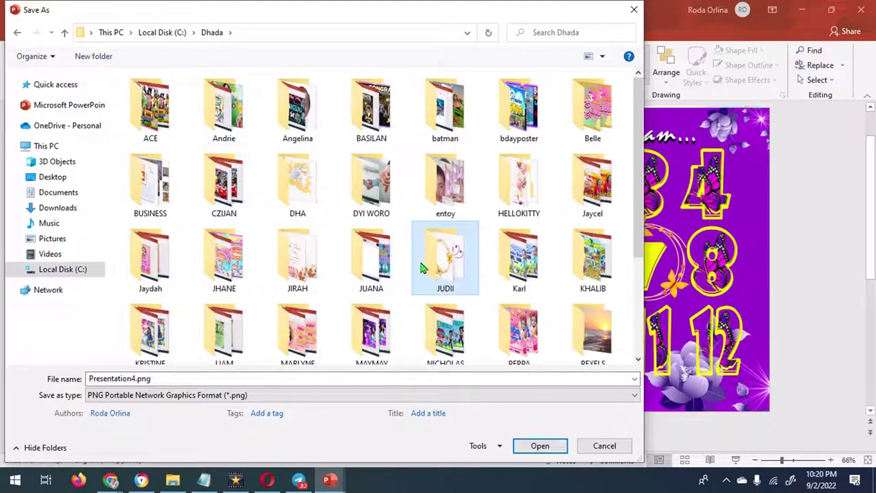
double_click(434, 267)
left_click(529, 446)
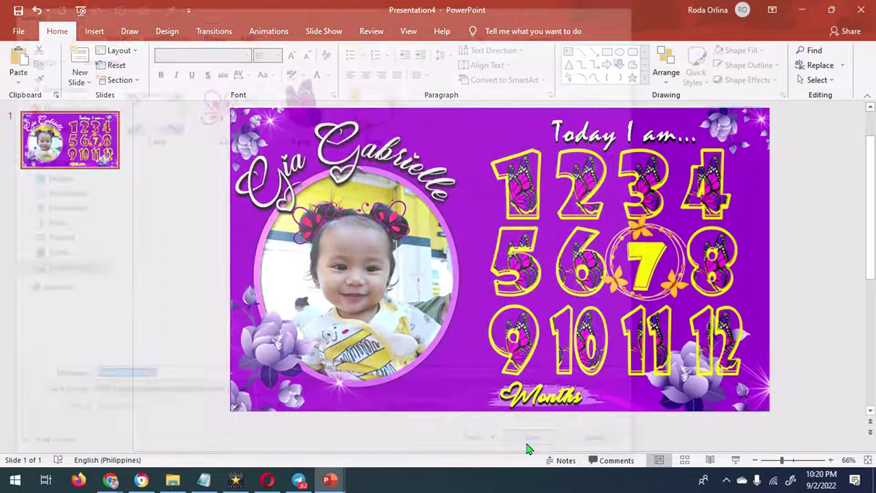
left_click(445, 277)
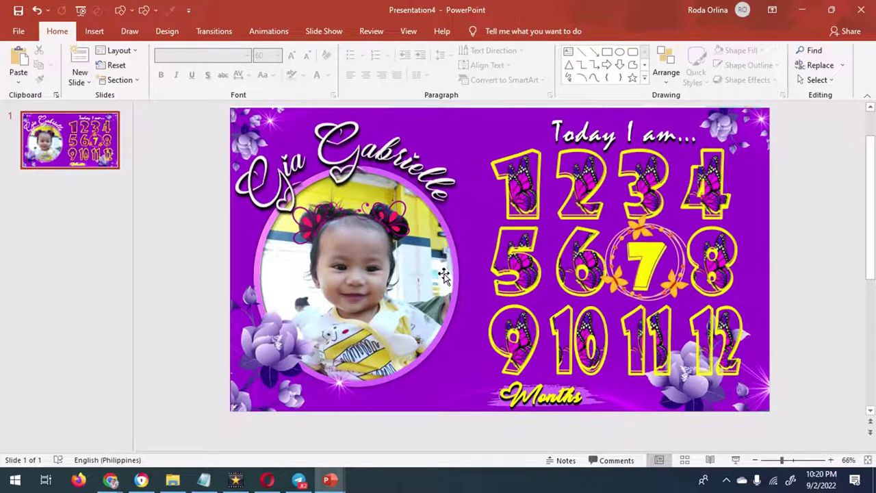
Open Presentation4.png from the images folder in File Explorer to check the export.
left_click(173, 480)
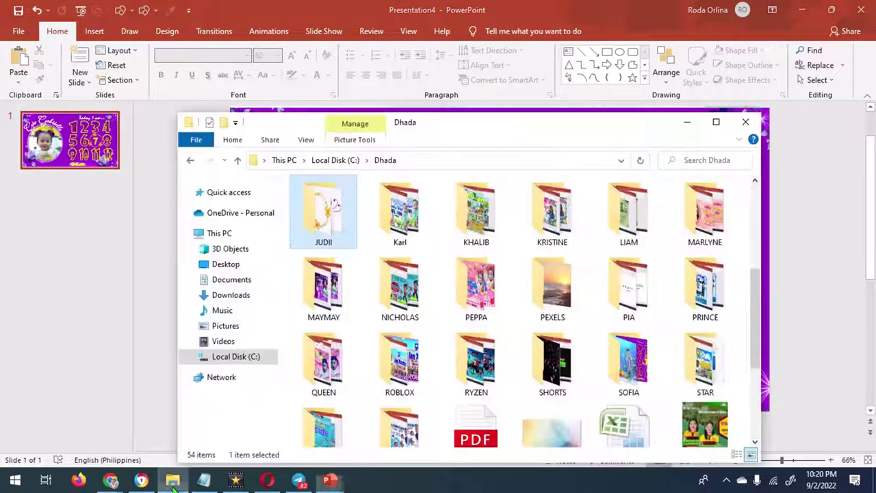
double_click(335, 219)
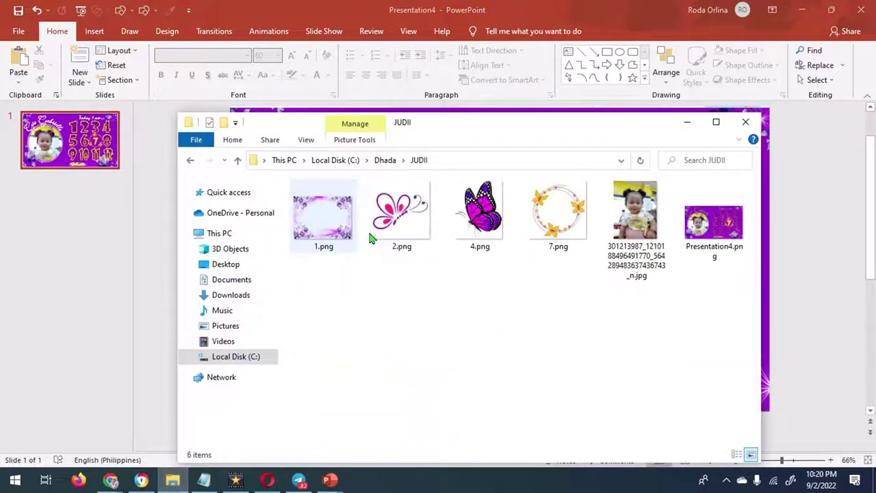
left_click_drag(715, 234, 726, 208)
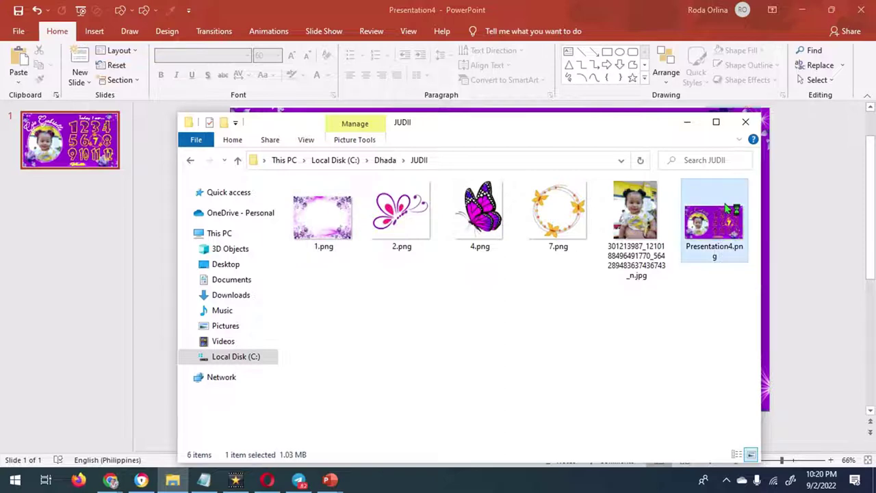
key("Return")
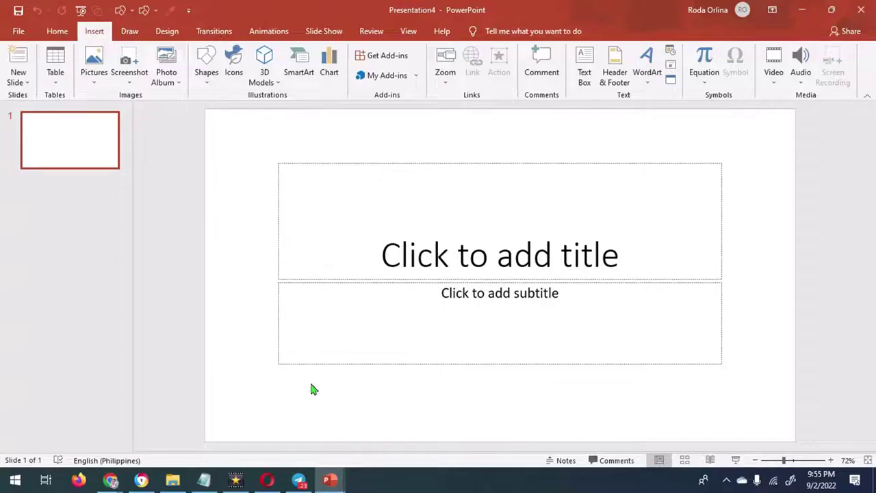
Switch the slide to the Blank layout with no placeholders.
right_click(251, 232)
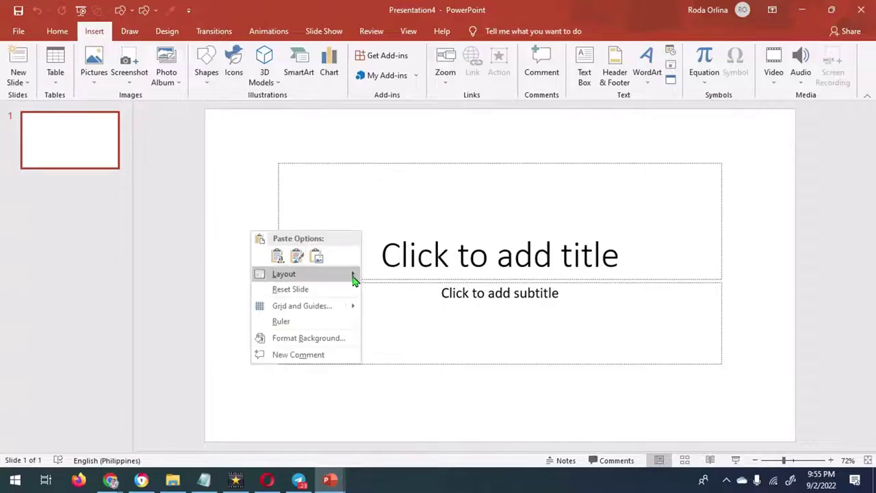
mouse_move(353, 274)
left_click(393, 411)
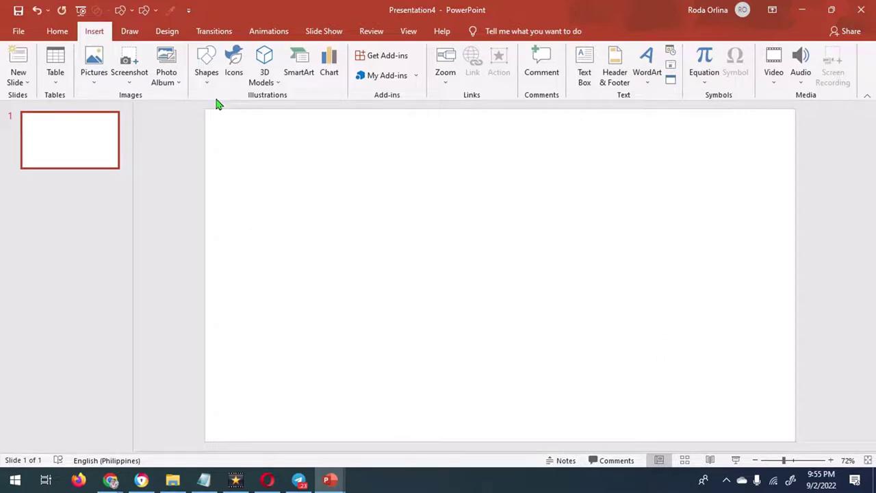
Keep the slide size at widescreen 13.333 × 7.5 in via Custom Slide Size.
left_click(167, 31)
left_click(782, 75)
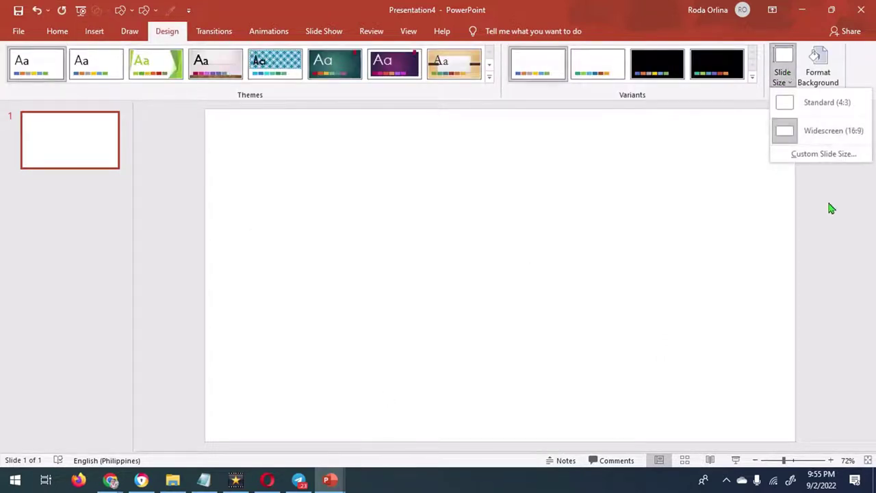
left_click(823, 153)
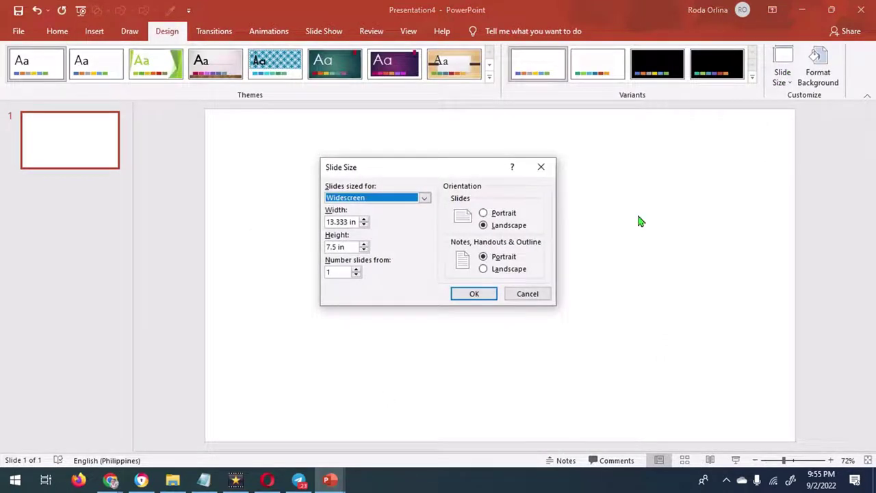
left_click(472, 293)
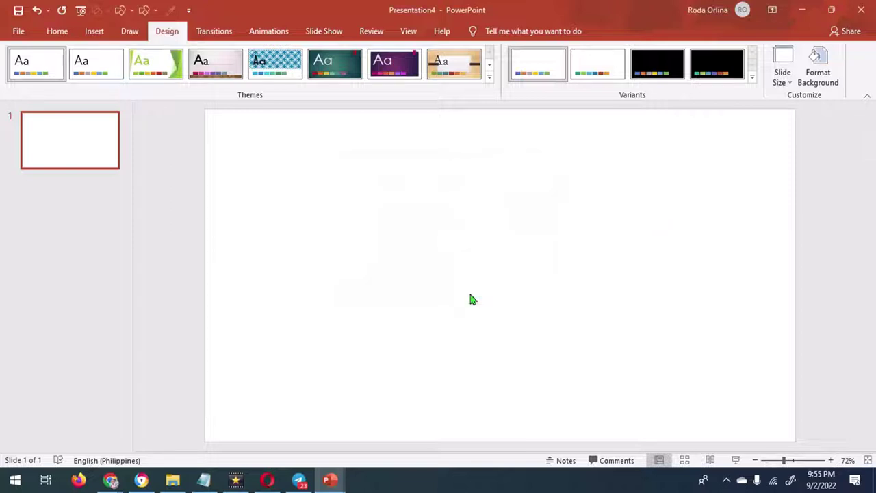
left_click(820, 76)
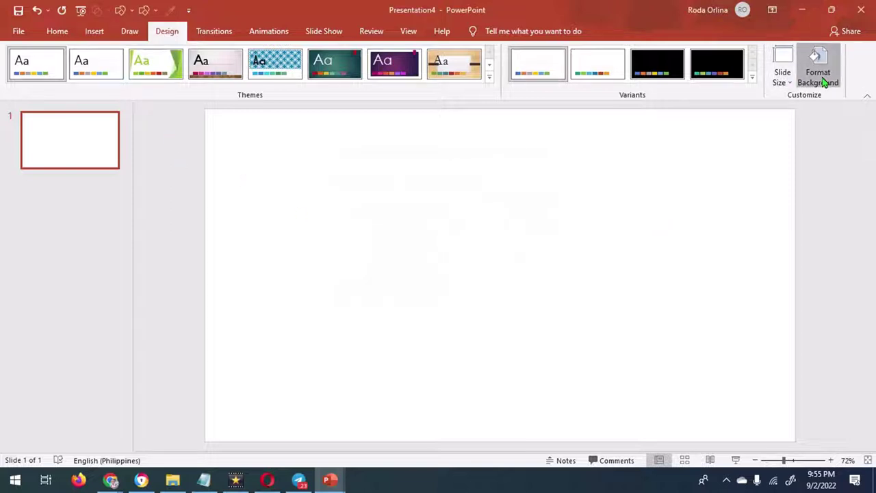
Fill the slide background with a solid purple picked from the Standard colour hexagon.
left_click(841, 274)
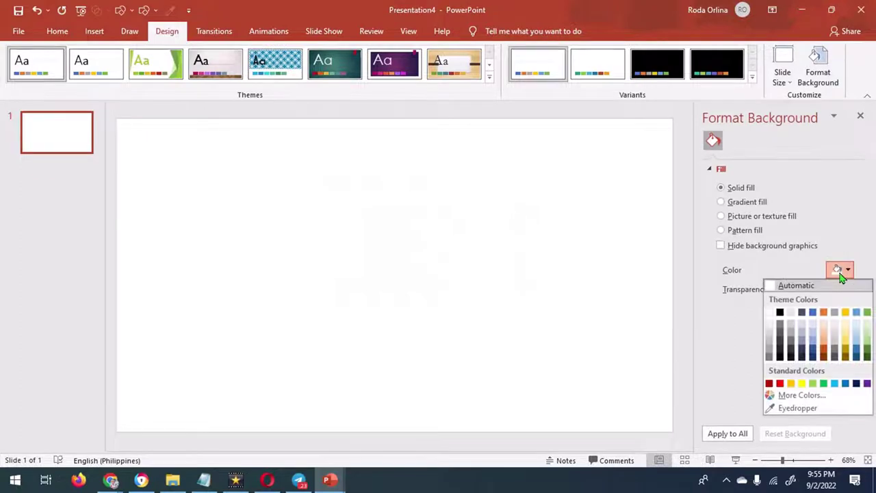
left_click(794, 396)
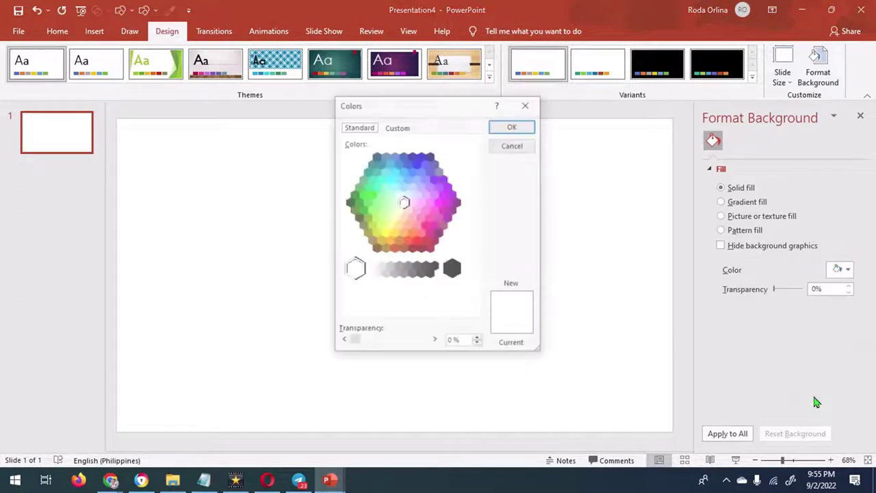
left_click(443, 179)
left_click(515, 128)
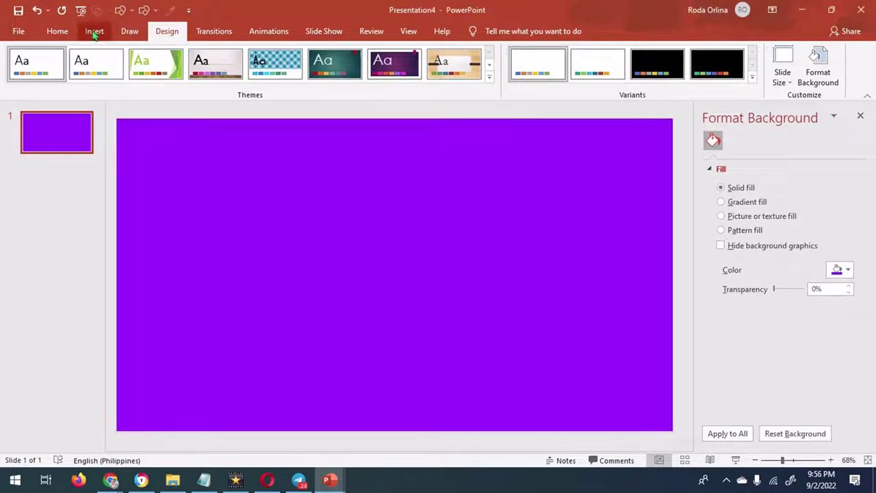
left_click(93, 32)
Insert the baby photo from the Dhada card-images folder onto the slide.
left_click(93, 71)
left_click(117, 114)
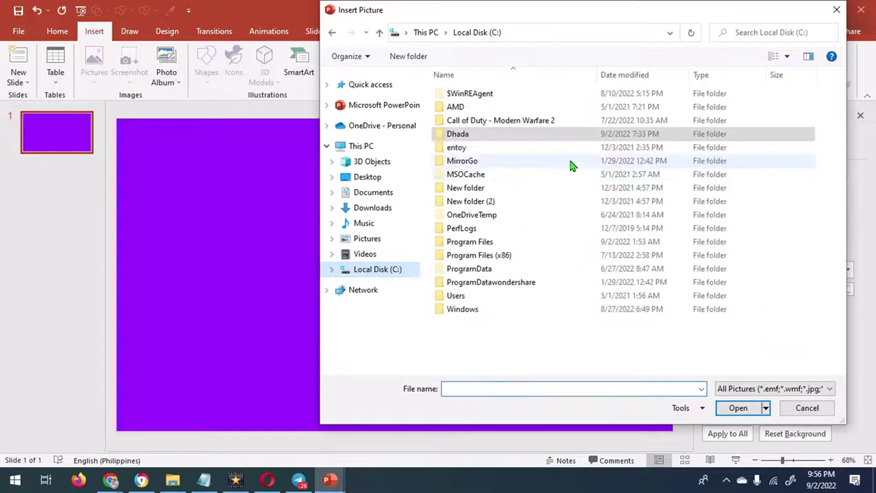
double_click(472, 134)
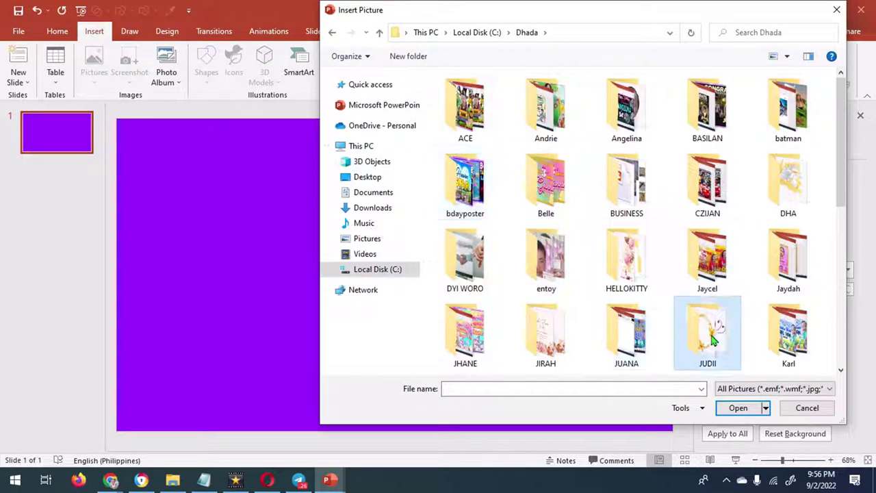
double_click(712, 338)
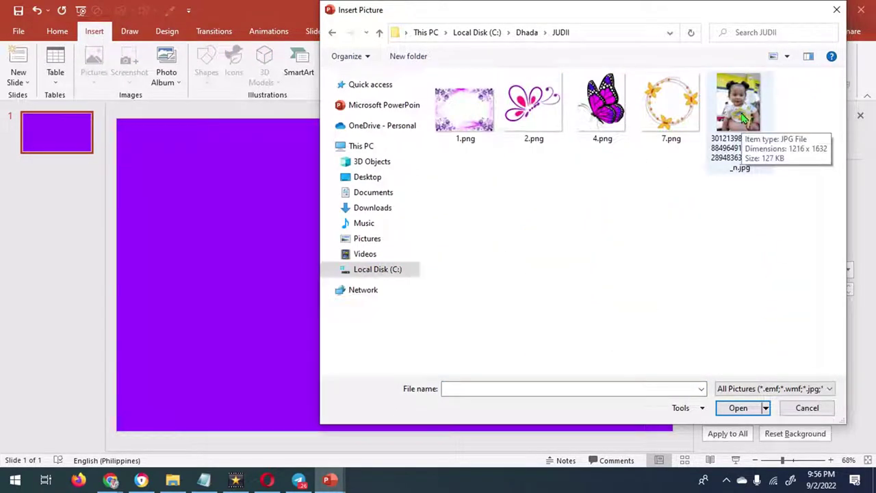
double_click(739, 116)
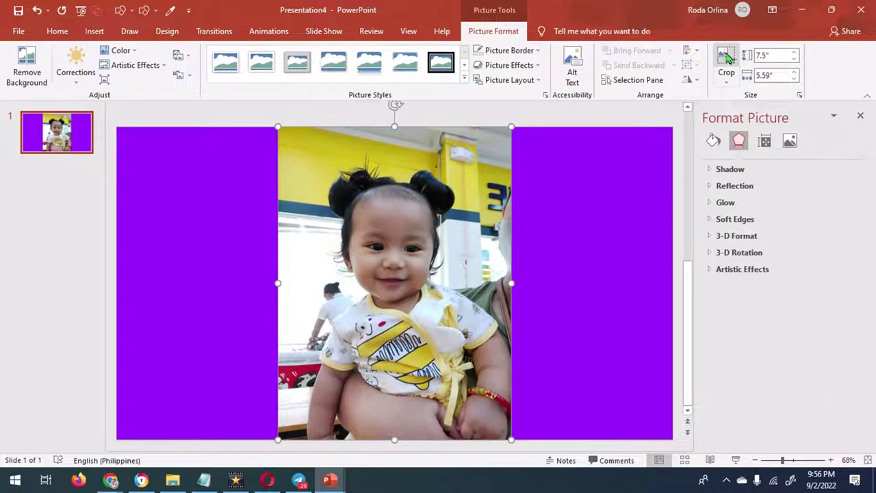
Crop the photo's bottom, frame it in a metal oval style, and move it left.
left_click(726, 59)
left_click_drag(394, 430, 402, 366)
left_click(464, 80)
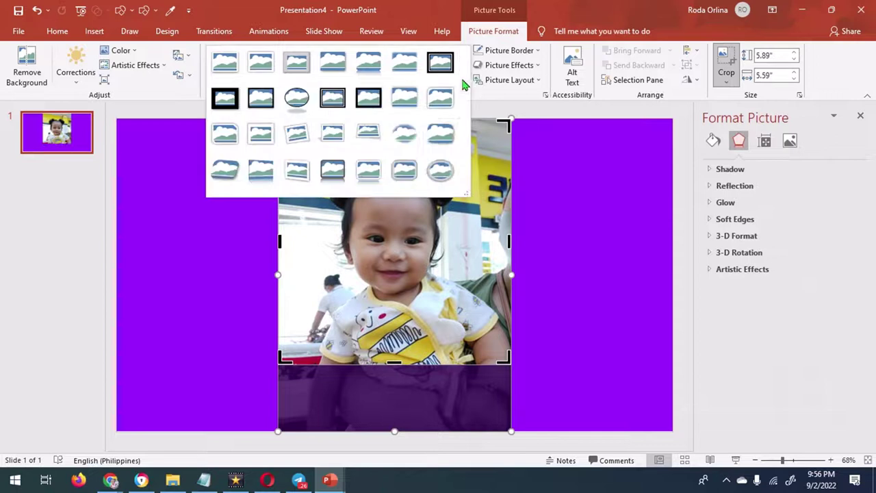
left_click(358, 172)
left_click(548, 288)
left_click(453, 272)
left_click_drag(453, 272, 317, 285)
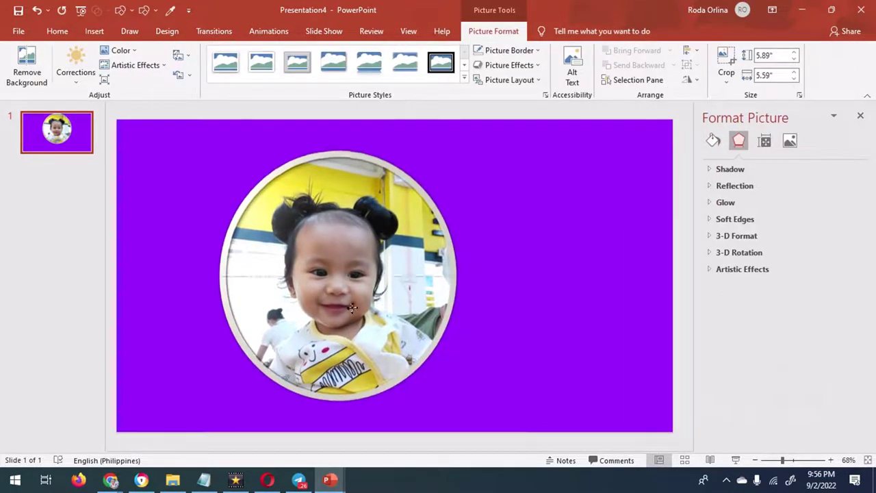
Give the photo a light violet border from the Standard colour hexagon.
left_click(506, 50)
left_click(520, 205)
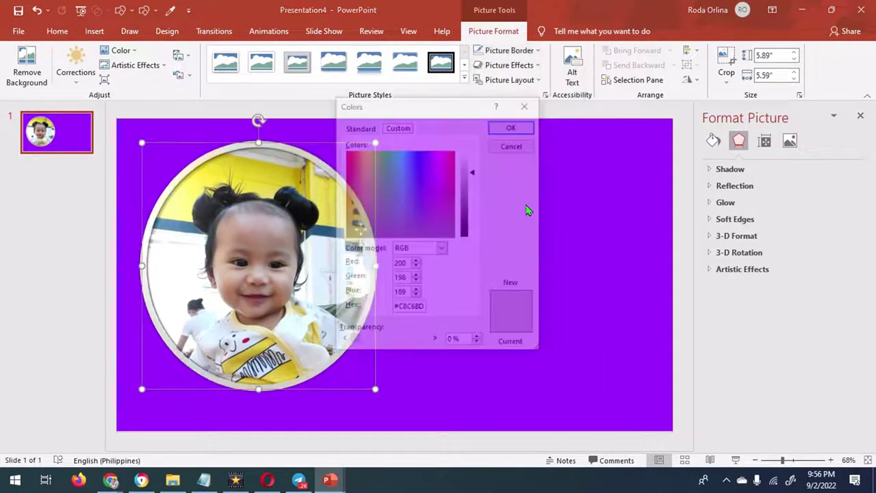
left_click(358, 129)
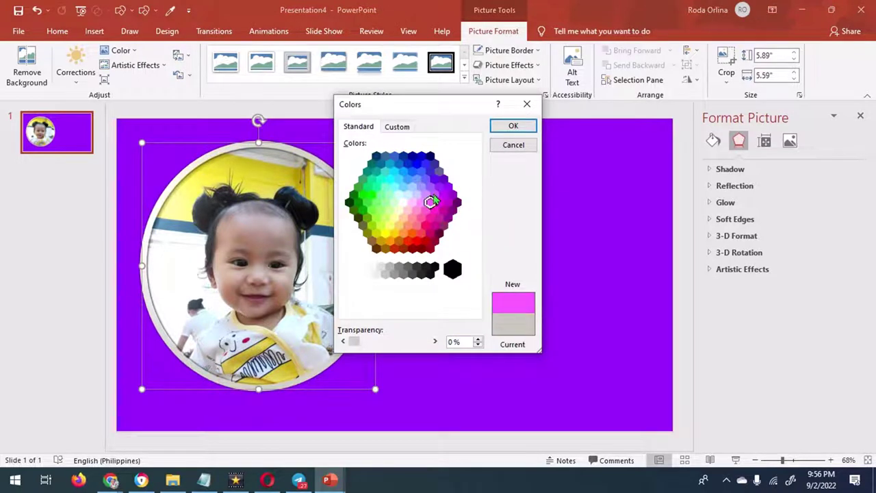
left_click(440, 190)
left_click(513, 125)
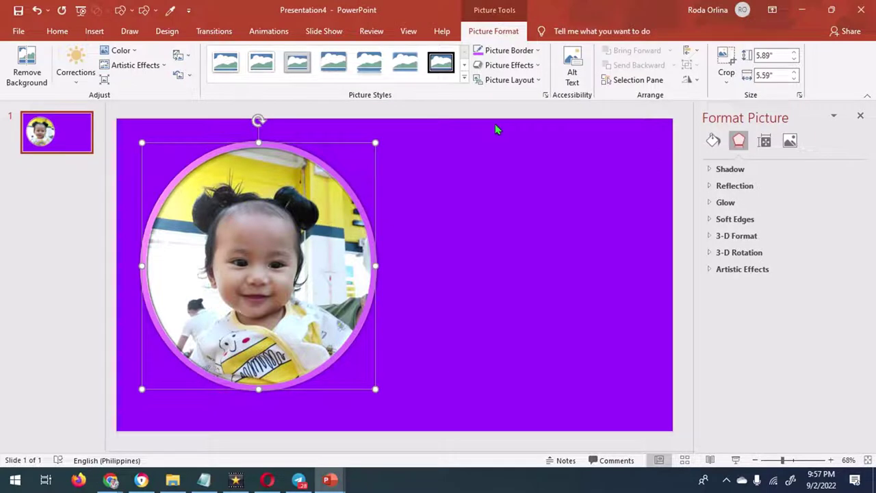
Set the round photo's height to 5.37 inches and reposition it lower left.
left_click_drag(370, 250, 389, 254)
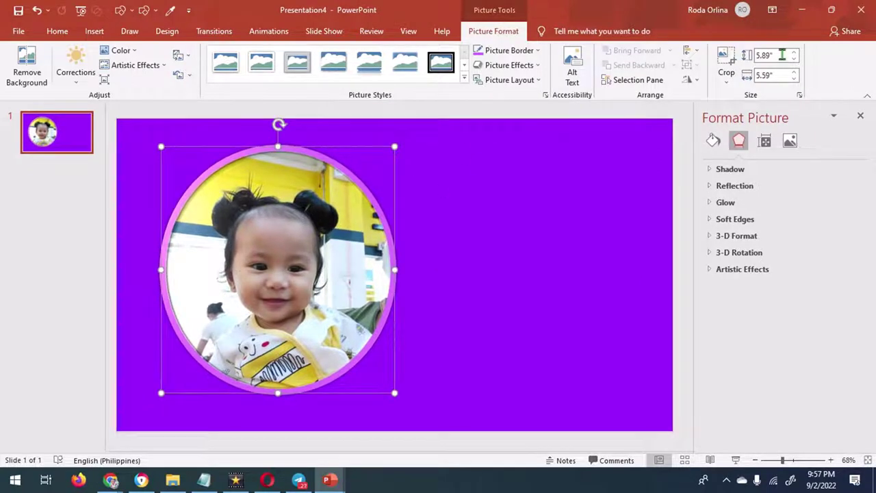
left_click(776, 54)
type("5.37")
key("Return")
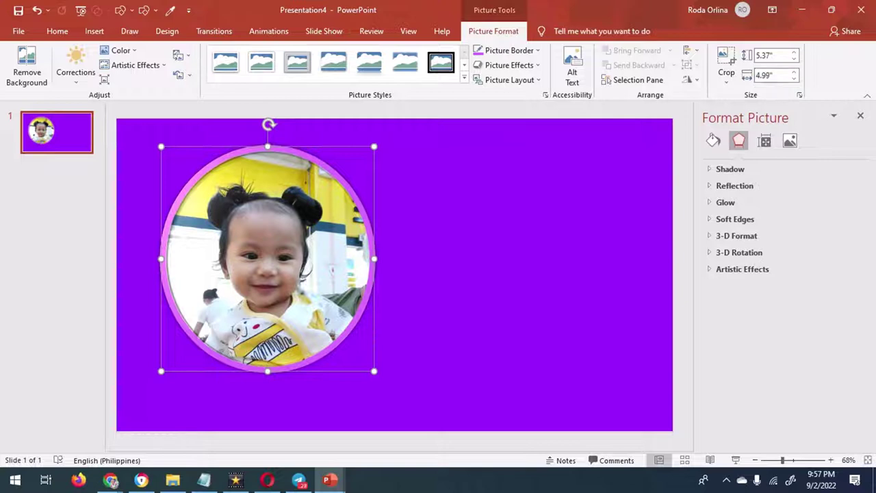
left_click_drag(287, 279, 267, 312)
key("ctrl+v")
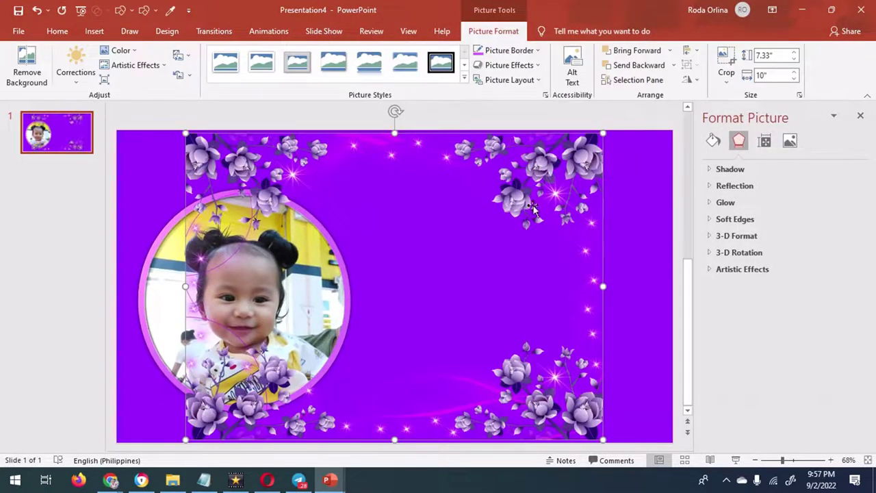
Crop the floral frame down to its bottom-left corner and place it in the slide corner.
left_click_drag(436, 382, 436, 377)
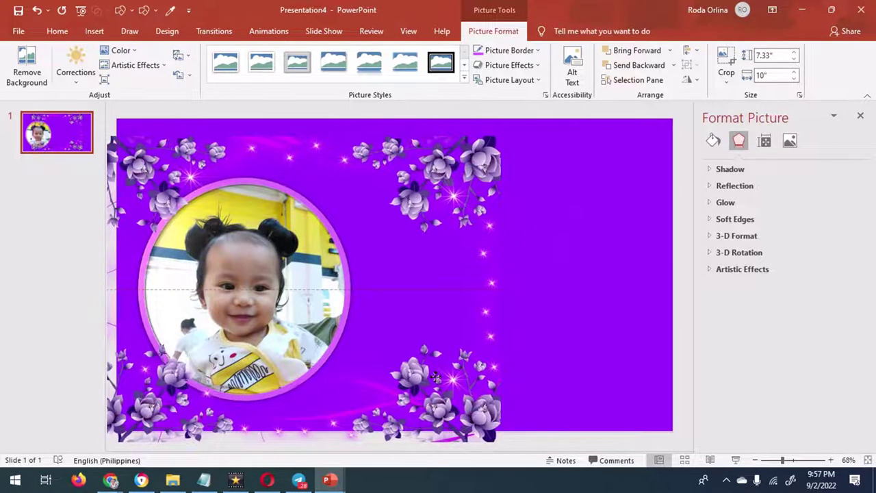
left_click_drag(435, 377, 434, 378)
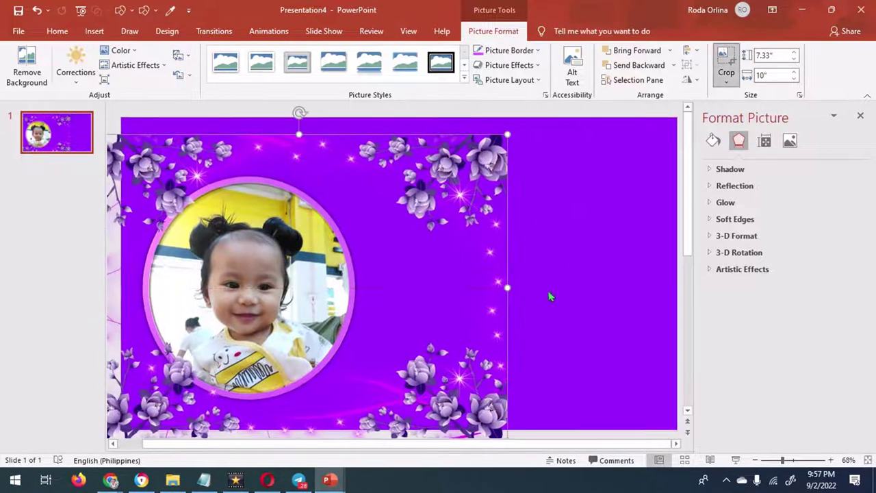
left_click_drag(507, 288, 267, 323)
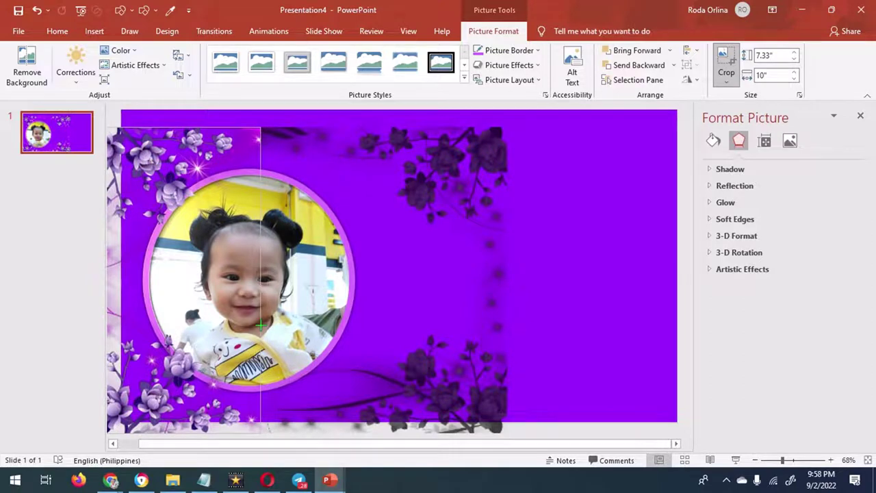
left_click_drag(184, 128, 178, 304)
key("Escape")
left_click_drag(241, 385, 232, 392)
right_click(156, 380)
left_click(198, 321)
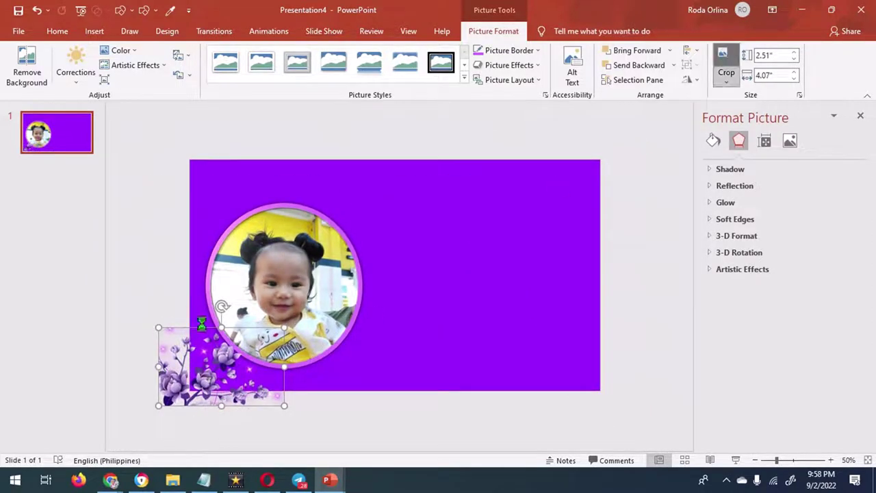
left_click_drag(158, 366, 190, 367)
left_click_drag(235, 409, 239, 393)
key("Escape")
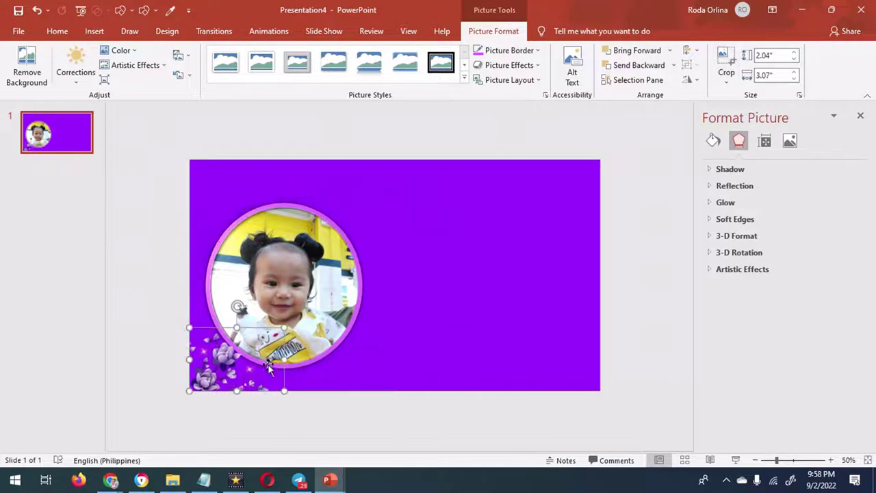
key("Escape")
Preview colour tones on the floral corner, leaving it unchanged, and browse for another picture.
left_click(307, 326)
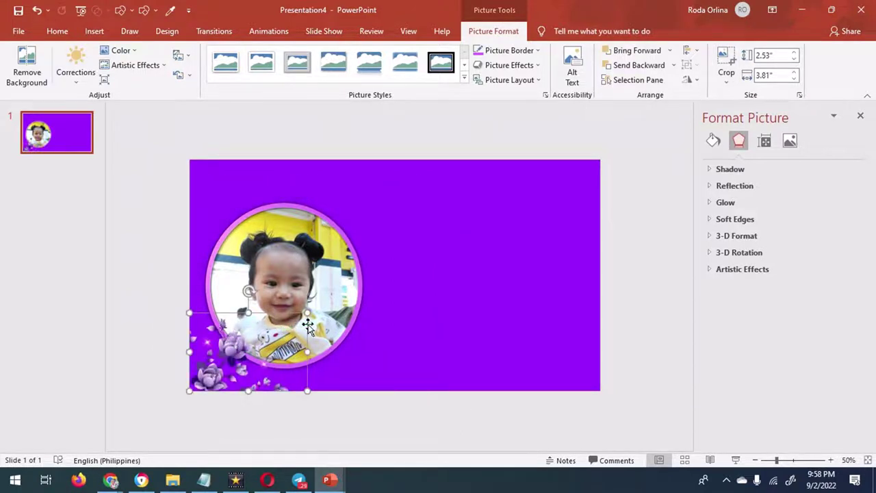
left_click(120, 51)
left_click(120, 51)
left_click(121, 50)
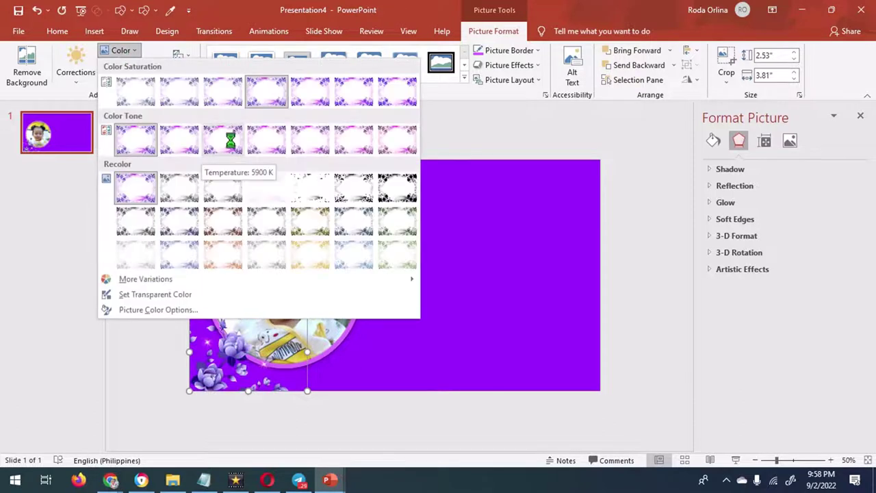
left_click(230, 141)
left_click(121, 51)
left_click(222, 144)
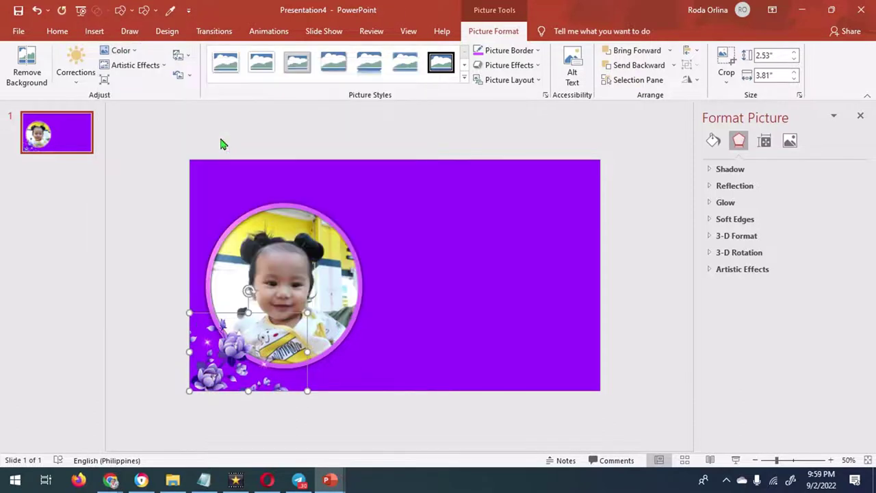
left_click(93, 35)
left_click(91, 75)
Insert the lavender floral frame again and crop it to a top-left corner piece.
double_click(455, 107)
mouse_move(297, 204)
left_mouse_down()
mouse_move(213, 178)
mouse_move(214, 190)
mouse_move(214, 171)
mouse_move(204, 169)
mouse_move(203, 181)
left_mouse_up()
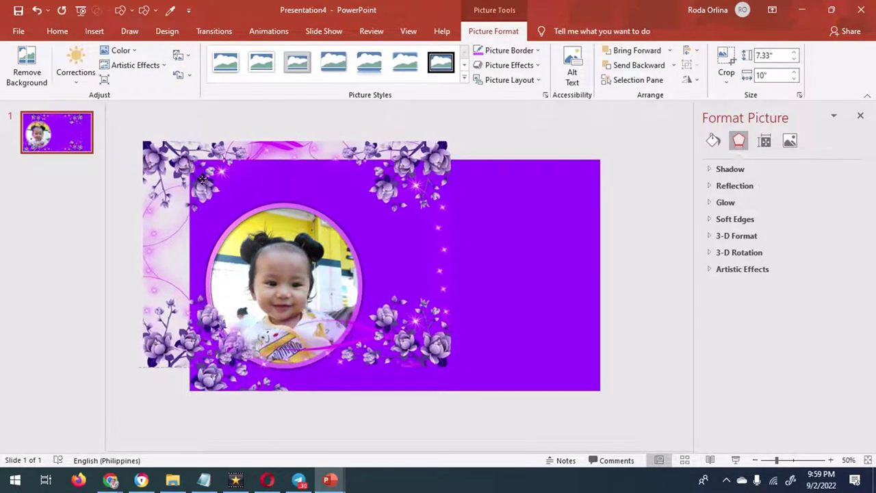
left_click(726, 65)
left_click_drag(254, 249, 259, 247)
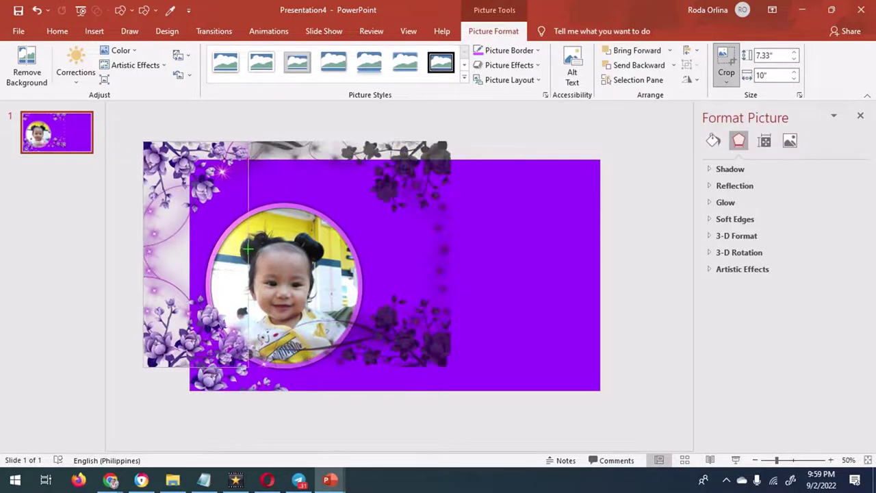
left_click_drag(144, 142, 190, 160)
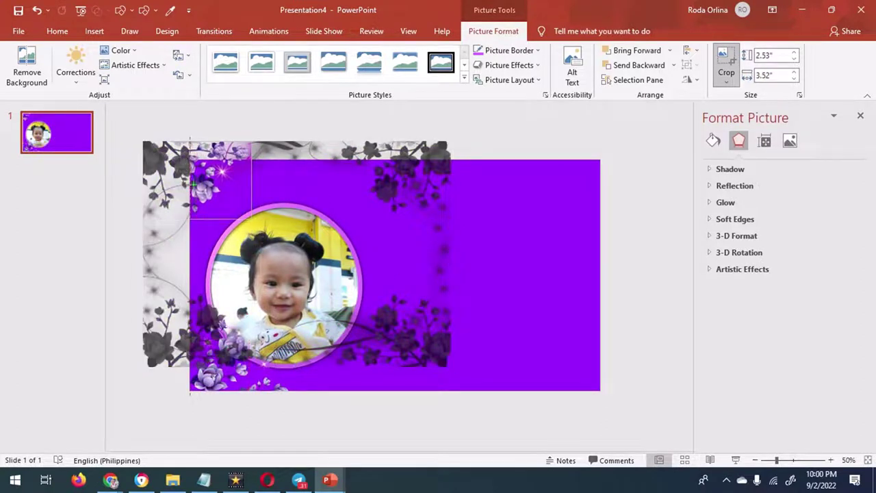
left_click(486, 142)
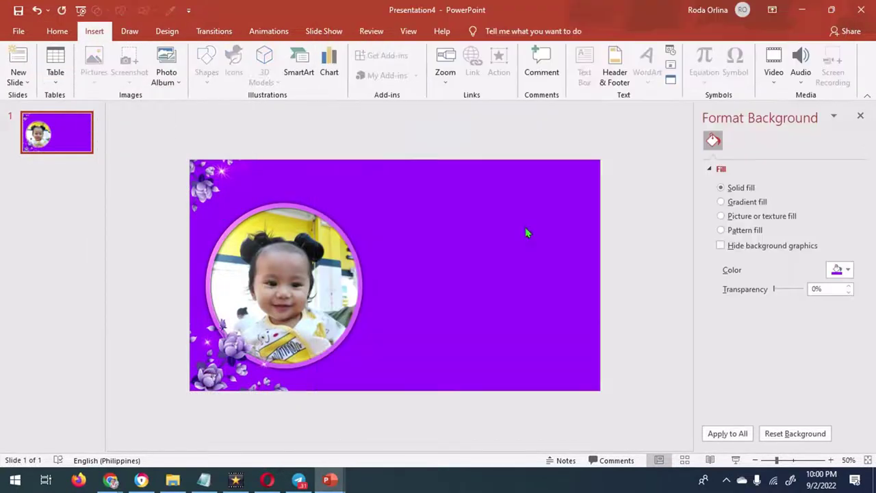
Move a floral frame down-right and crop it to a bottom-right corner piece.
mouse_move(514, 360)
left_mouse_down()
mouse_move(603, 381)
mouse_move(600, 401)
left_mouse_up()
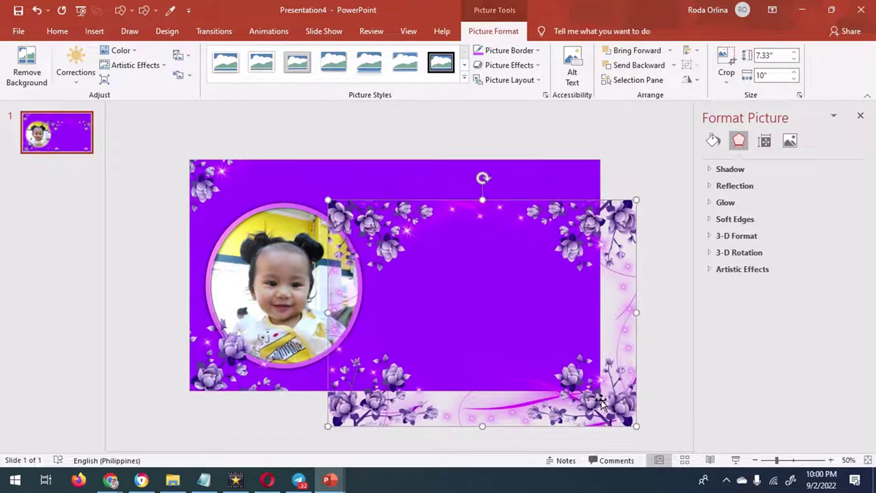
left_click(726, 71)
left_click_drag(464, 201, 463, 354)
left_click_drag(328, 389, 454, 392)
left_click_drag(527, 423, 527, 391)
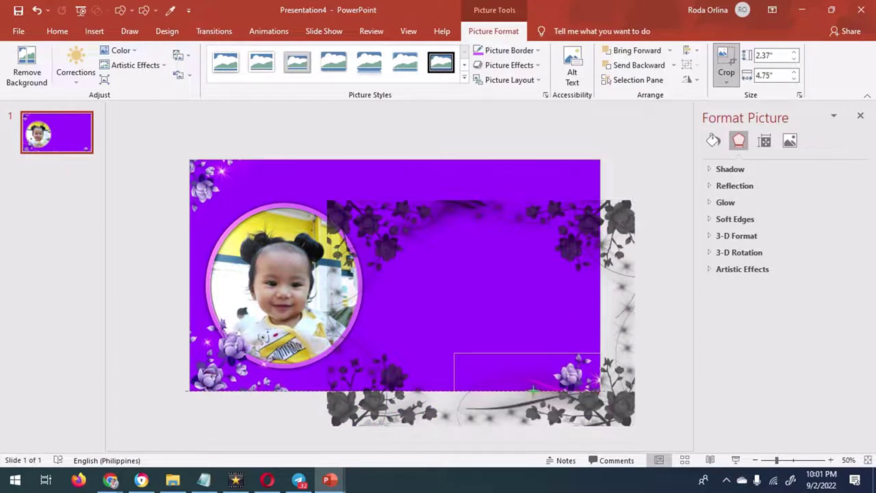
key("Escape")
left_click(418, 336)
left_click(385, 329)
left_click(121, 50)
left_click(94, 31)
Insert another floral frame up and right and crop it toward its top-right corner.
left_click(94, 65)
left_click_drag(558, 214, 581, 186)
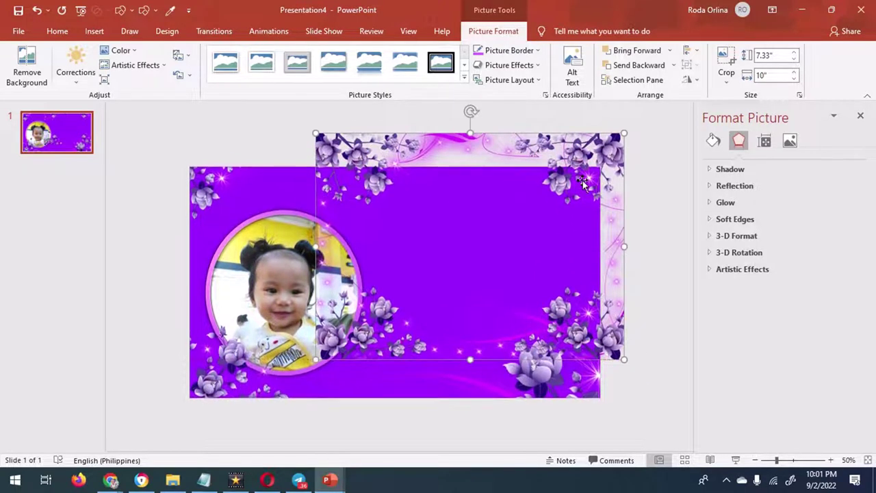
left_click(726, 72)
left_click_drag(624, 239, 598, 239)
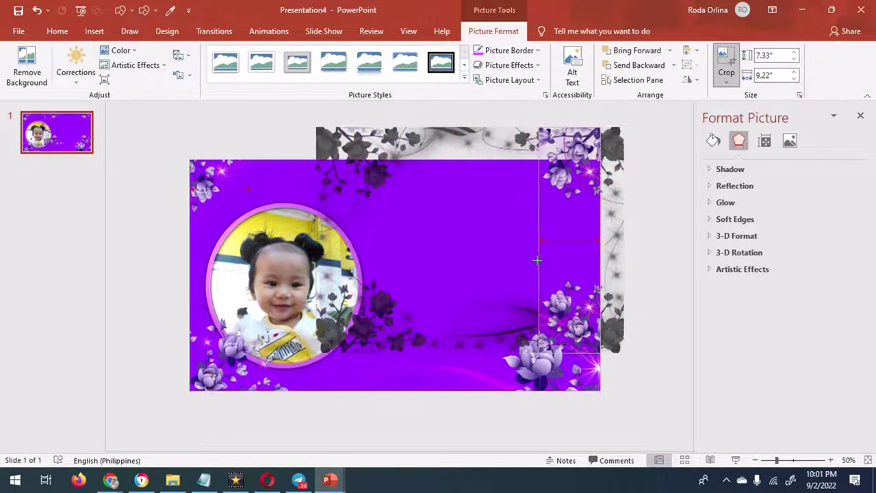
left_click_drag(317, 351, 538, 204)
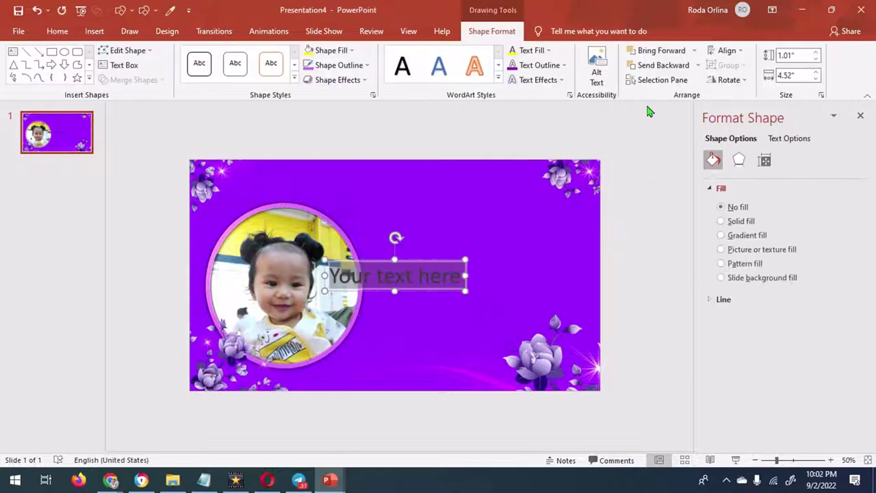
Type the child's name and set it in the Hugh is Life Personal Use font.
type("Gia Gabri")
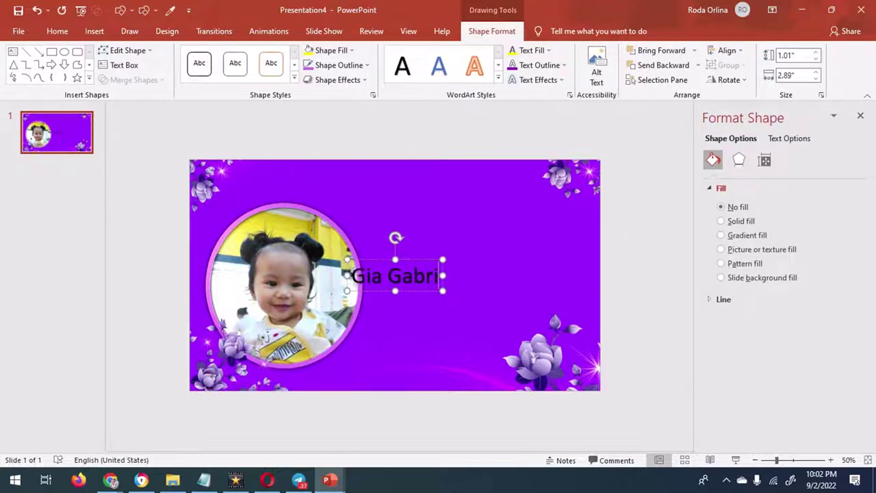
type("elle")
left_click(57, 33)
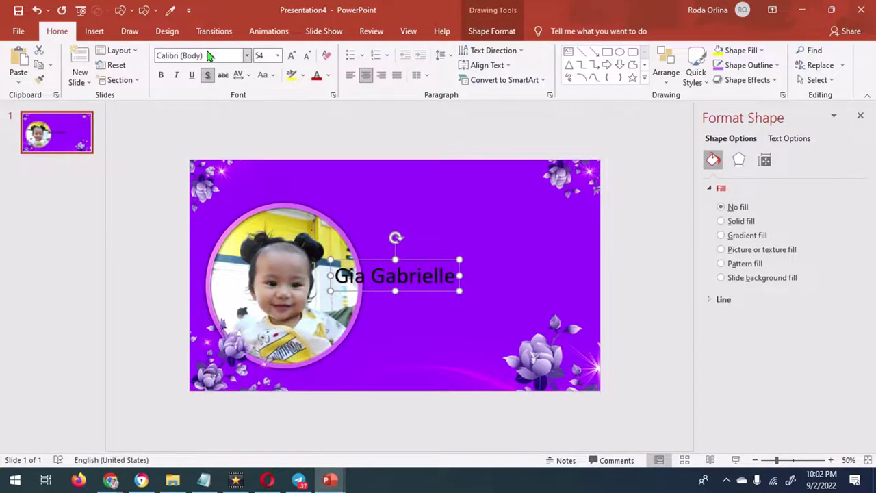
left_click(246, 55)
mouse_move(328, 85)
left_mouse_down()
mouse_move(316, 256)
mouse_move(319, 207)
left_mouse_up()
left_click(231, 333)
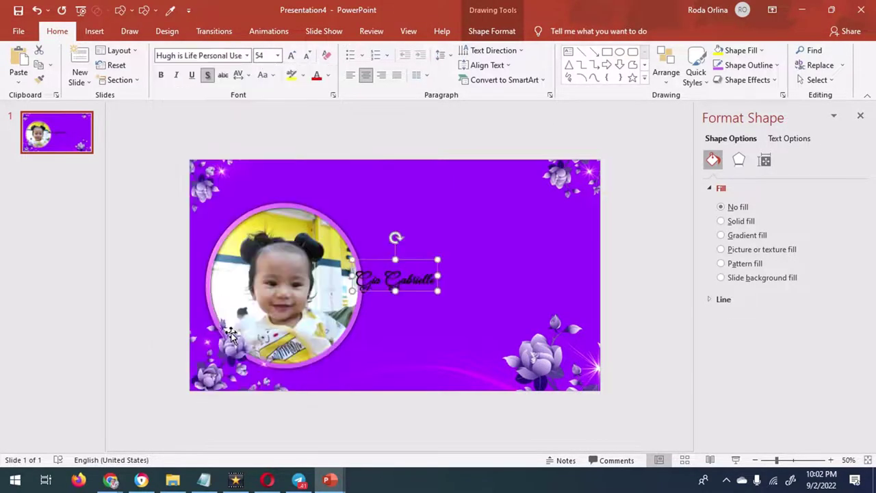
Make the name white, transform it into an arch, and move it above the photo.
left_click(491, 31)
left_click(531, 50)
left_click(515, 75)
left_click_drag(411, 277, 395, 214)
left_click(538, 80)
mouse_move(553, 245)
left_click(620, 206)
left_click(57, 31)
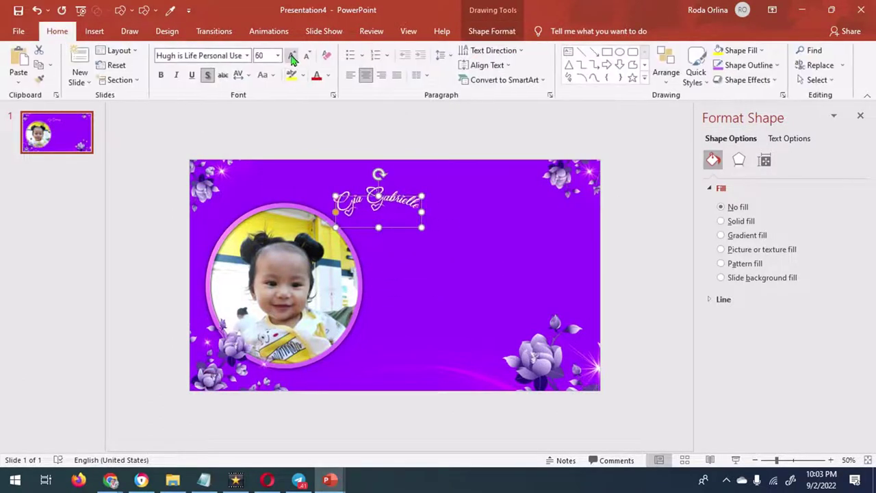
left_click_drag(394, 199, 310, 195)
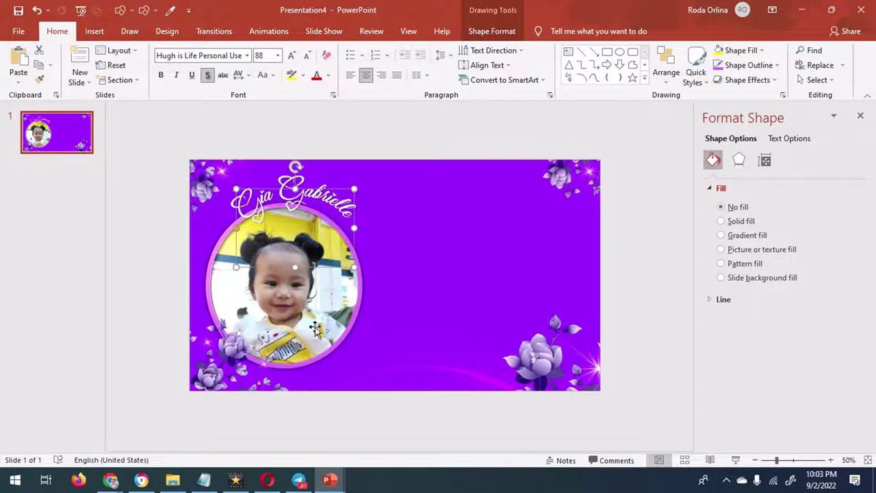
Resize the name text to 115 pt and fine-tune its position at top-left.
left_click(319, 272)
left_click(121, 50)
key("Escape")
left_click(353, 233)
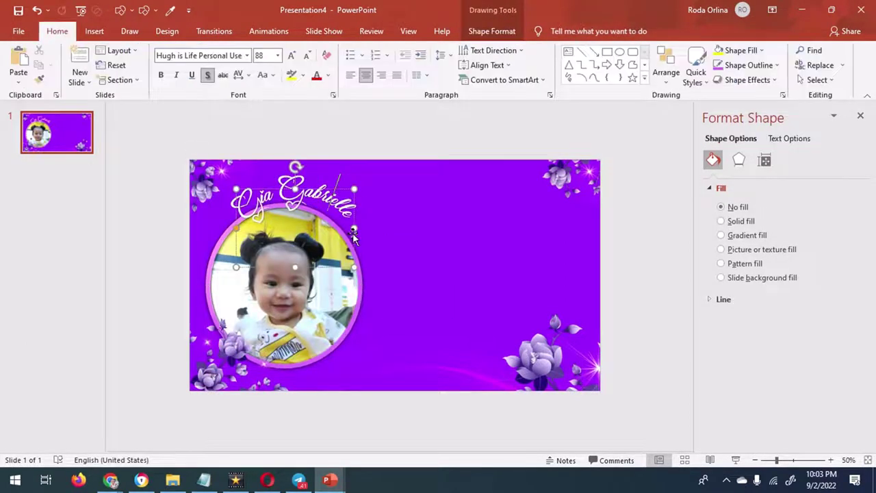
key("ctrl+a")
key("ctrl+shift+period")
key("ctrl+shift+period")
key("ctrl+shift+period")
mouse_move(353, 236)
left_mouse_down()
mouse_move(345, 192)
mouse_move(313, 192)
left_mouse_up()
key("ctrl+shift+comma")
key("ctrl+shift+comma")
key("ctrl+shift+comma")
key("ctrl+shift+comma")
key("Down")
key("Up")
key("Up")
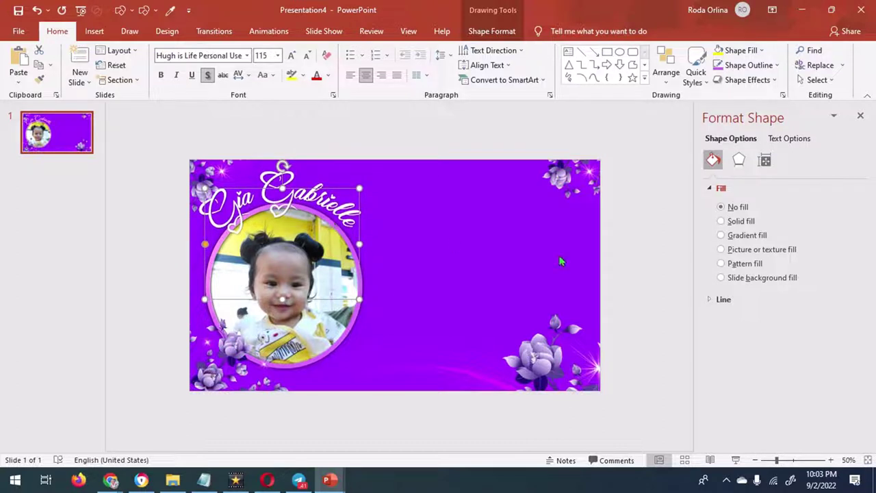
Give the name a dark shadow colour in the shape effect settings.
left_click(739, 160)
left_click(730, 188)
left_click(836, 229)
left_click(782, 263)
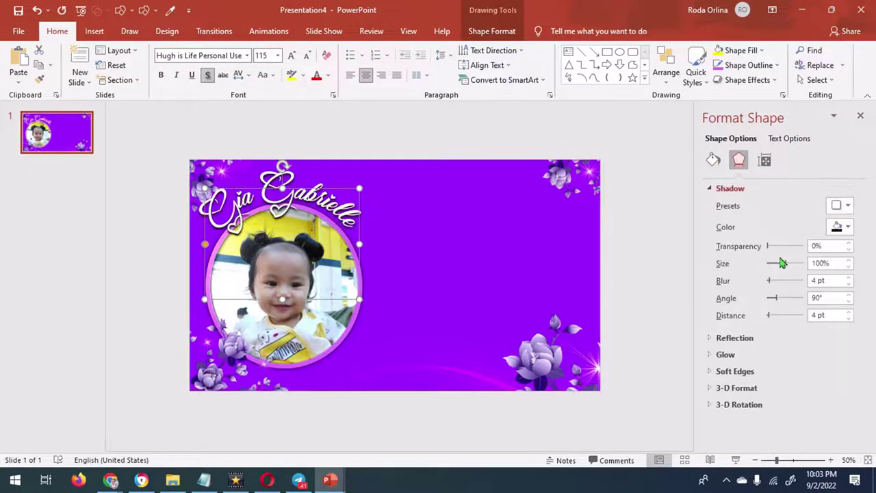
scroll(496, 379, "up", 2)
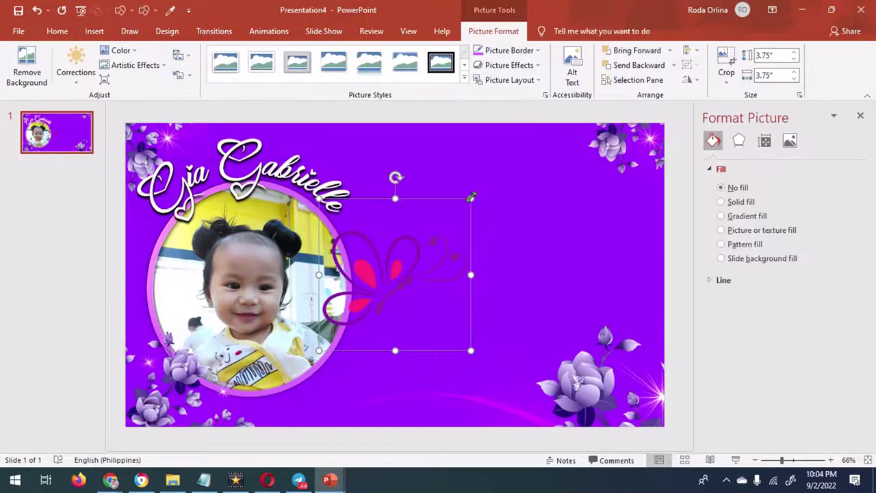
Copy the bow onto the right bun and nudge it up and left into place.
left_click_drag(471, 198, 378, 290)
key("ctrl+z")
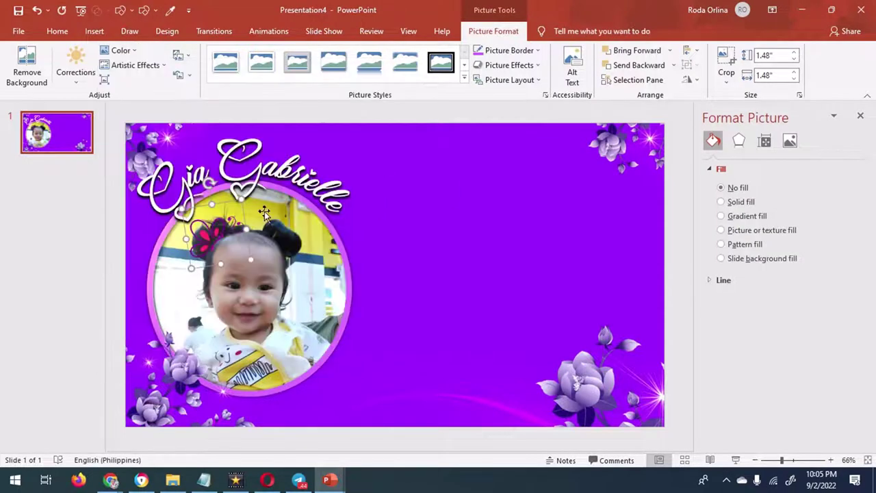
left_click_drag(264, 213, 343, 221)
key("ctrl+z")
key("Left")
key("Up")
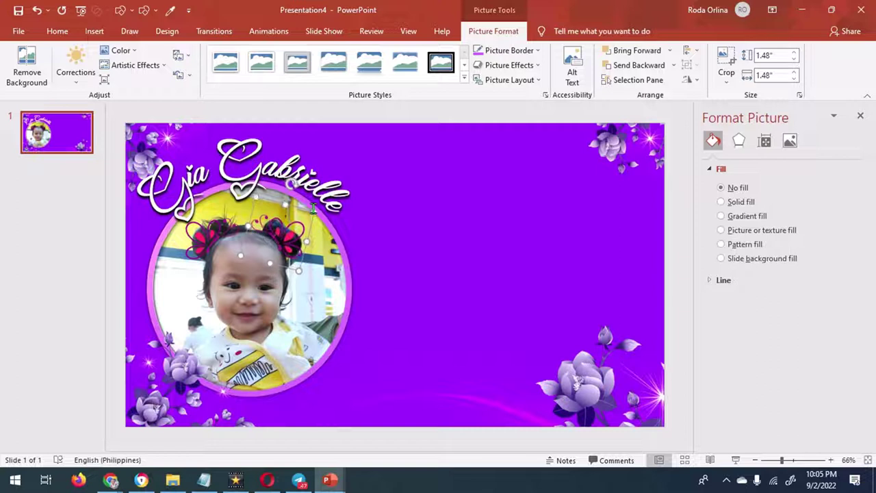
Insert a plain WordArt text box containing the number 1.
left_click(329, 261)
left_click(293, 241)
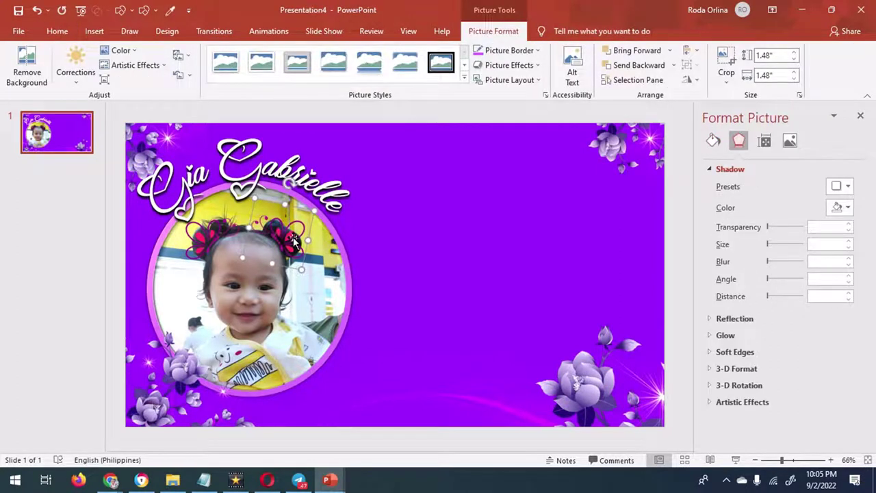
left_click(95, 31)
left_click(648, 73)
left_click(650, 109)
type("1")
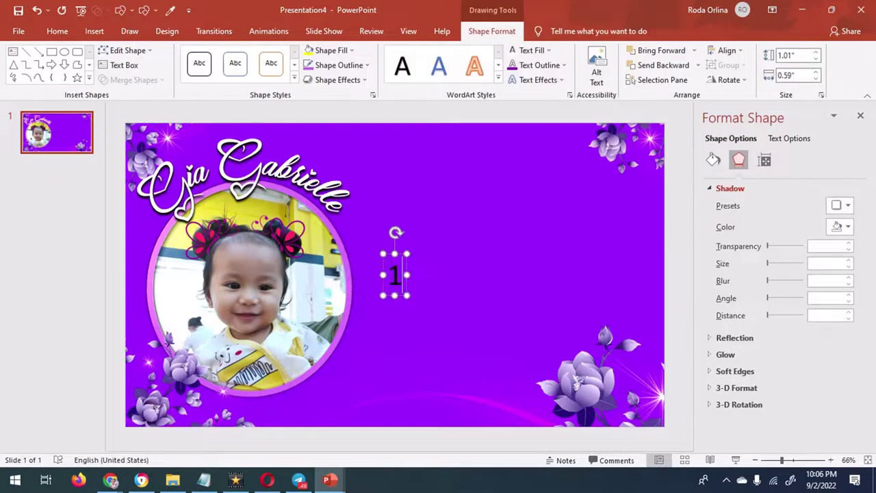
Apply a Transform warp to the 1 and set its font to Showcard Gothic.
left_click(538, 79)
mouse_move(561, 244)
left_click(620, 274)
left_click(57, 30)
left_click(247, 56)
left_click_drag(329, 86, 328, 336)
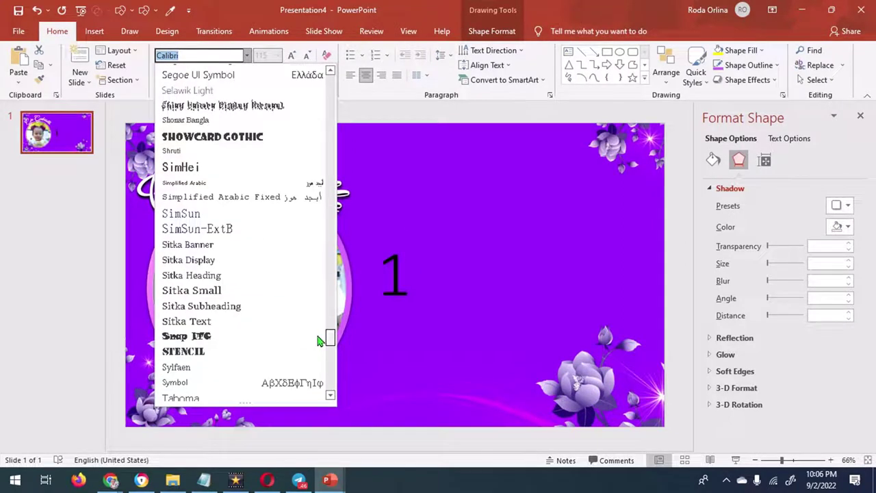
left_click(272, 140)
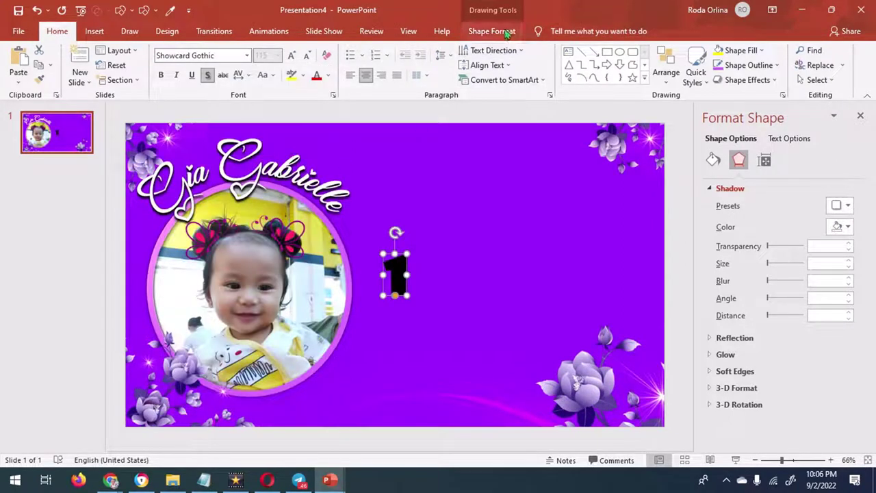
Size the 1 to 1.66 in high by 1.18 in wide and move it up.
left_click(496, 31)
left_click(798, 55)
type("1.66")
key("Return")
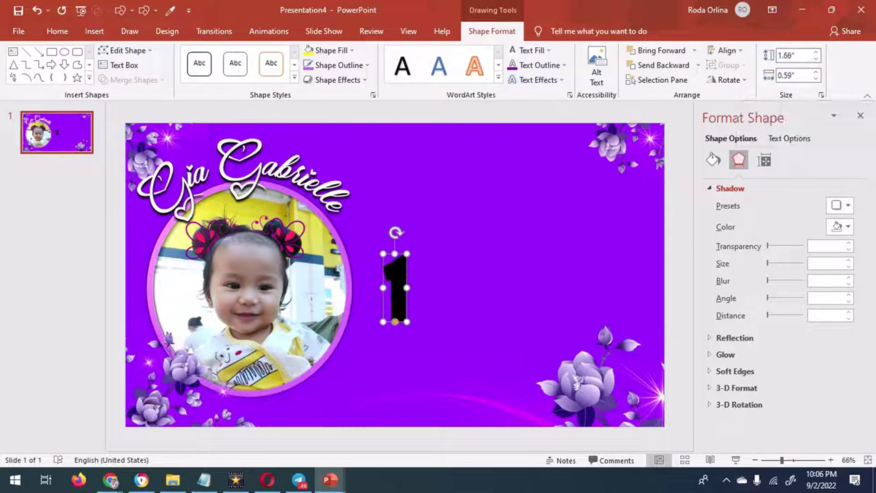
left_click(796, 75)
key("Return")
left_click_drag(418, 252, 424, 173)
Fill the 1 with the butterfly picture.
left_click(549, 49)
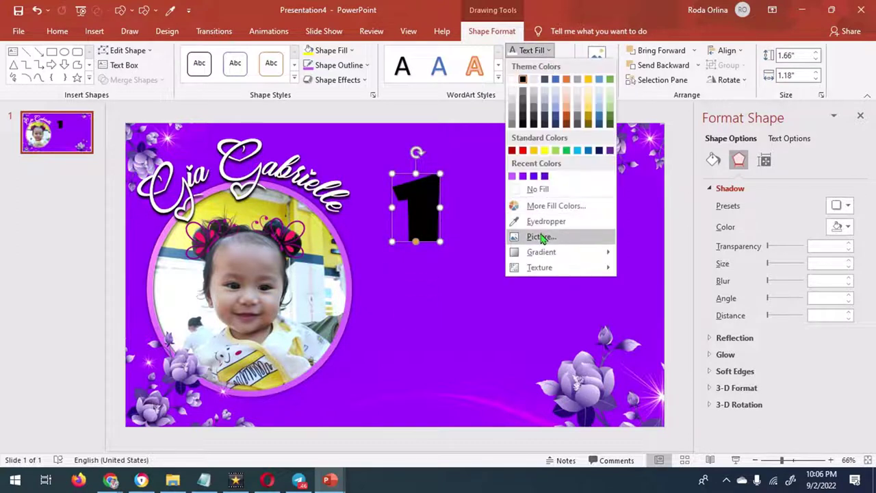
left_click(538, 235)
key("Return")
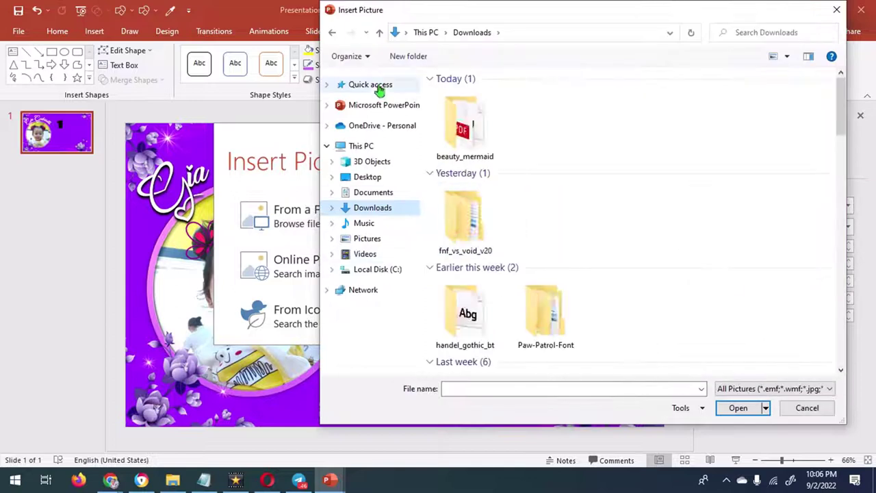
left_click(359, 84)
double_click(487, 232)
key("Escape")
key("Escape")
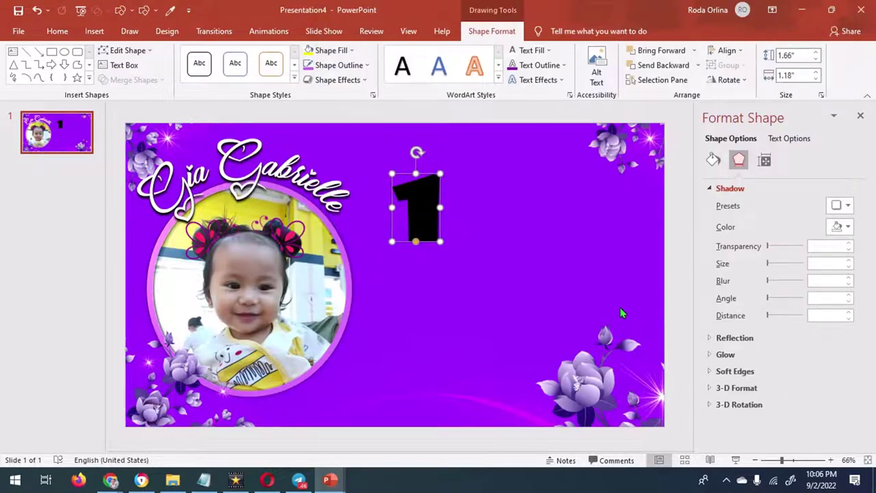
Give the 1 a yellow 4½ pt text outline.
left_click(565, 65)
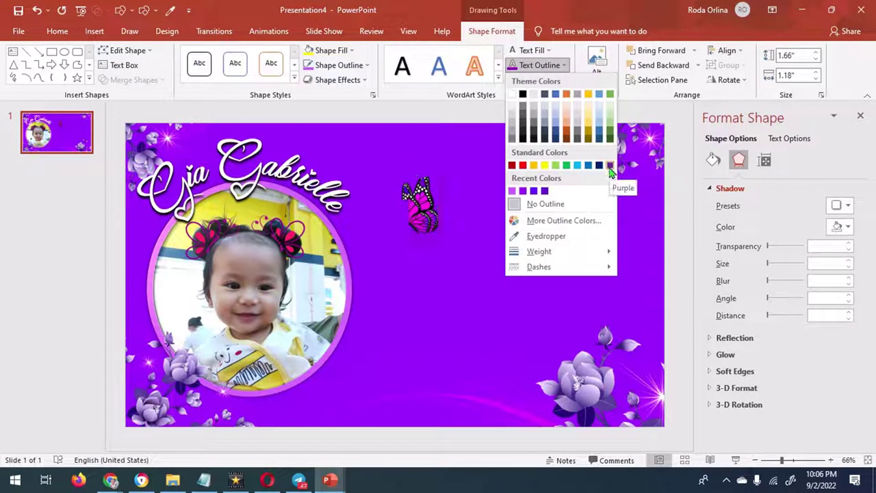
left_click(610, 165)
left_click(565, 65)
mouse_move(569, 250)
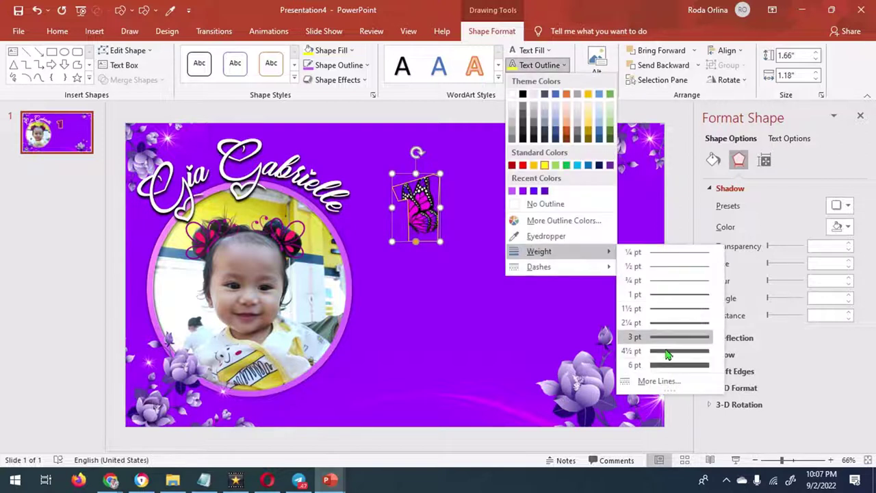
left_click(667, 352)
Tile the butterfly picture as texture, adjust its scale, and place a copy beside the 1.
left_click(569, 95)
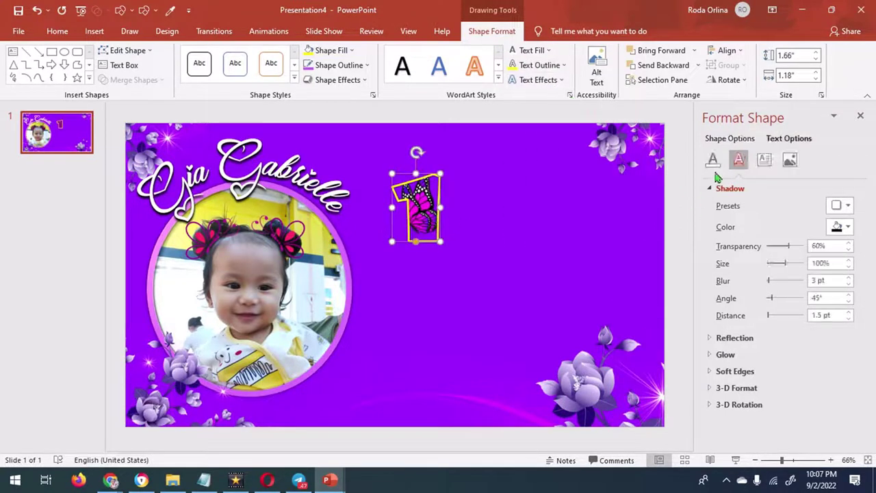
left_click(713, 160)
scroll(861, 300, "down", 1)
left_click(726, 328)
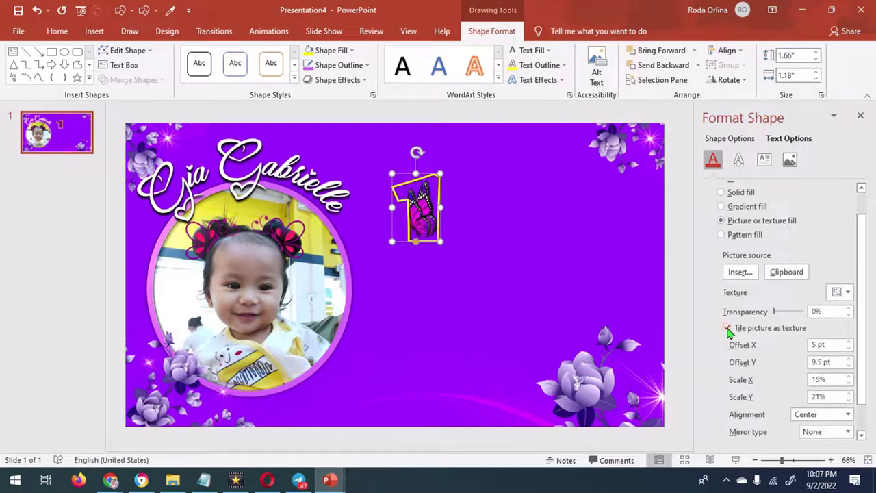
left_click_drag(866, 373, 860, 392)
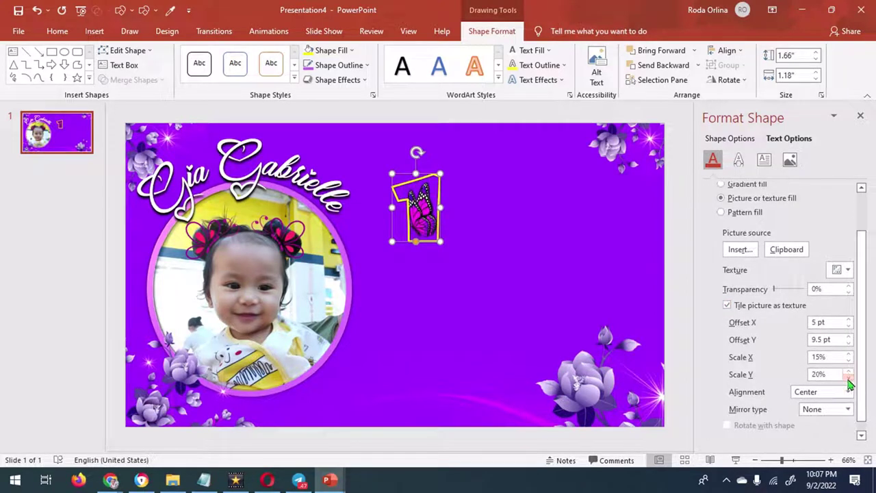
left_click(848, 372)
left_click(848, 354)
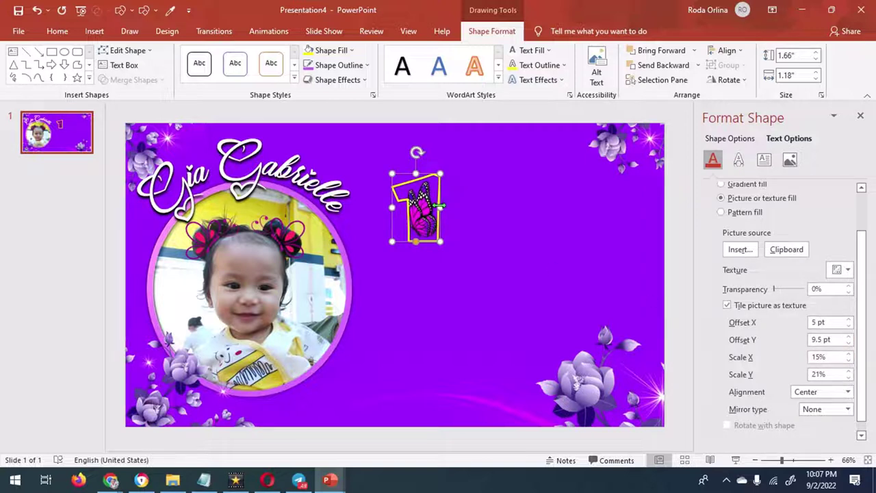
left_click_drag(411, 203, 474, 198)
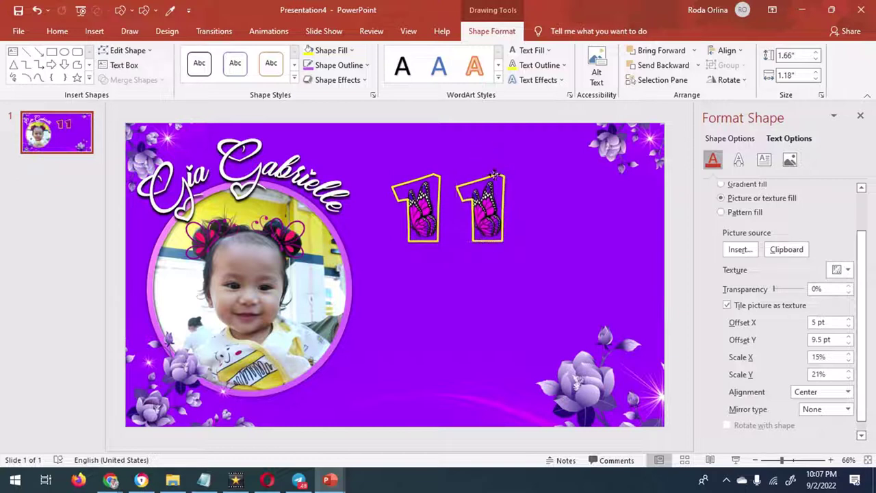
Duplicate the 1 again and retype the copies as 2, 3 and 4.
key("ctrl+d")
key("ctrl+d")
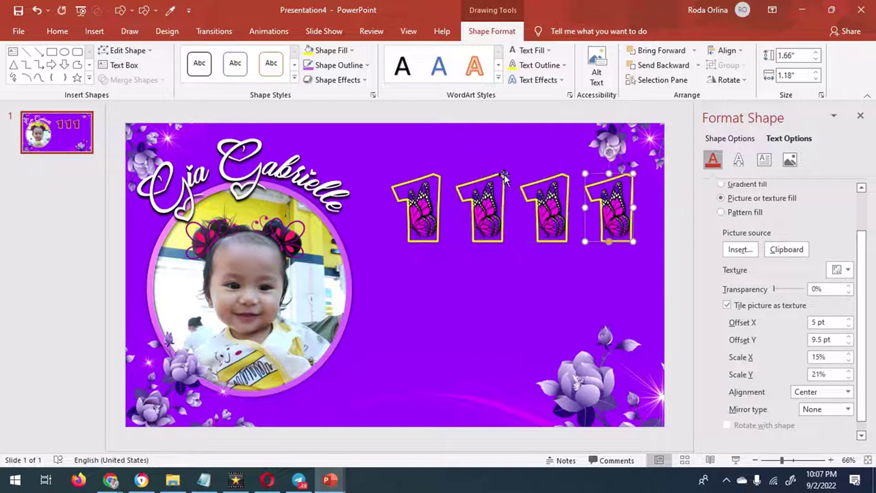
left_click(463, 196)
key("Delete")
type("2")
left_click(528, 198)
key("Delete")
type("3")
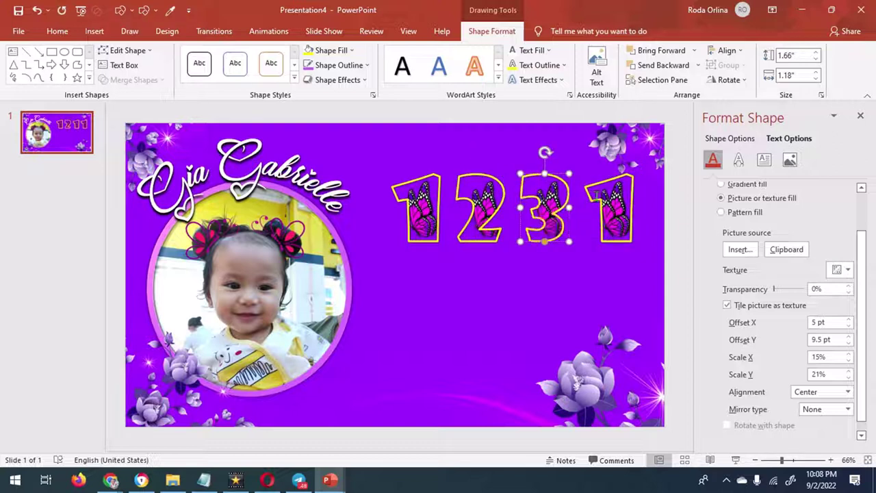
left_click(597, 196)
key("Delete")
type("4")
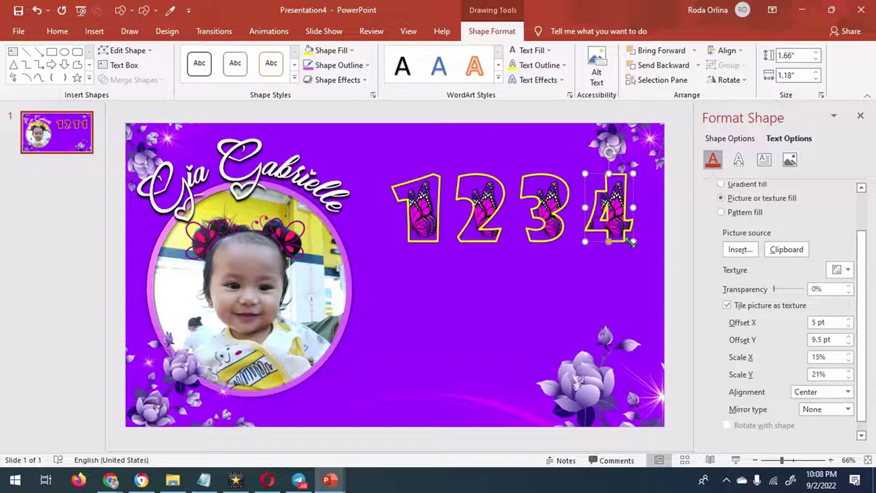
Enlarge the font of all four numbers and copy the row twice below.
left_click(544, 205, "shift")
left_click(485, 208, "shift")
left_click(423, 207, "shift")
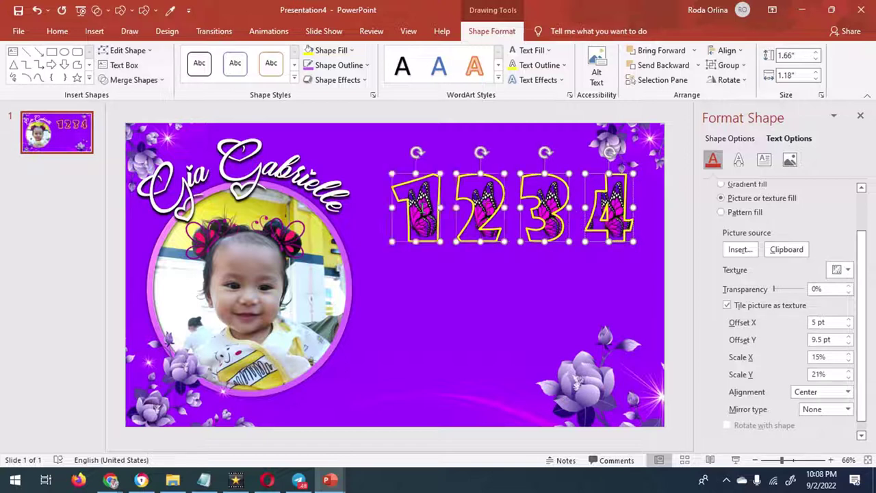
key("ctrl+]")
left_click_drag(556, 175, 556, 250)
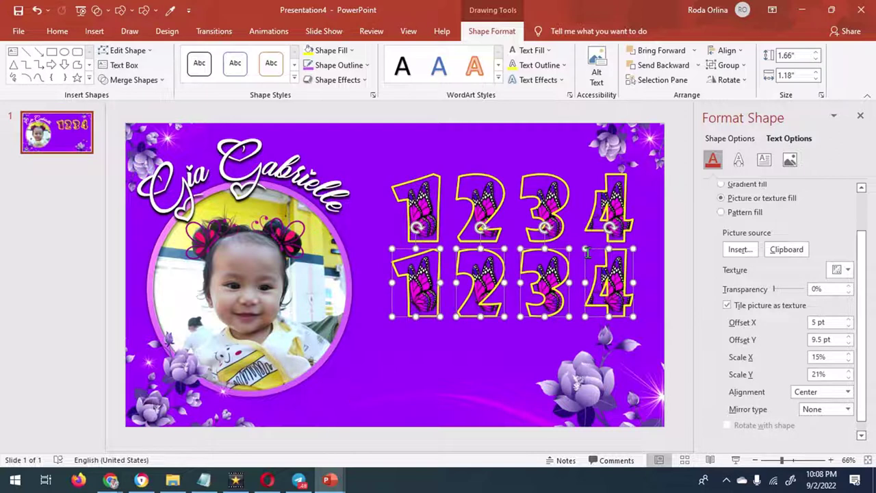
key("ctrl+d")
Retype the second row's numbers as 5 and 6, deleting the old 3.
double_click(414, 281)
type("5")
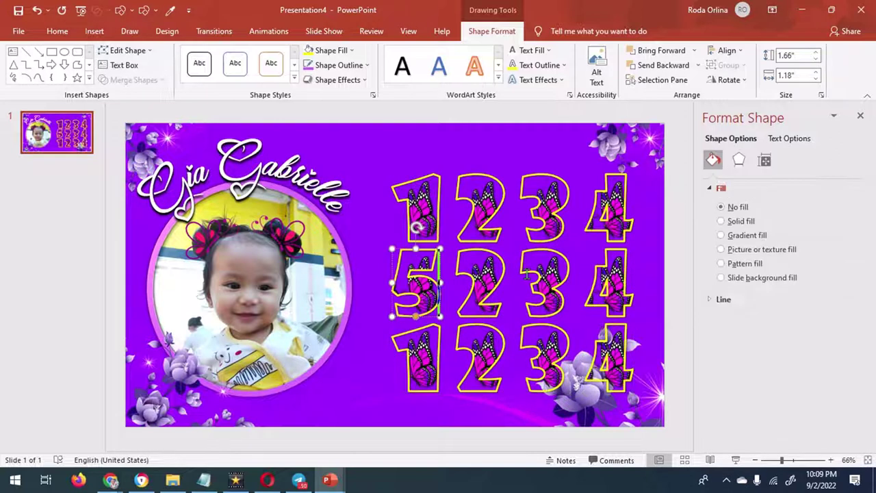
key("ctrl+Return")
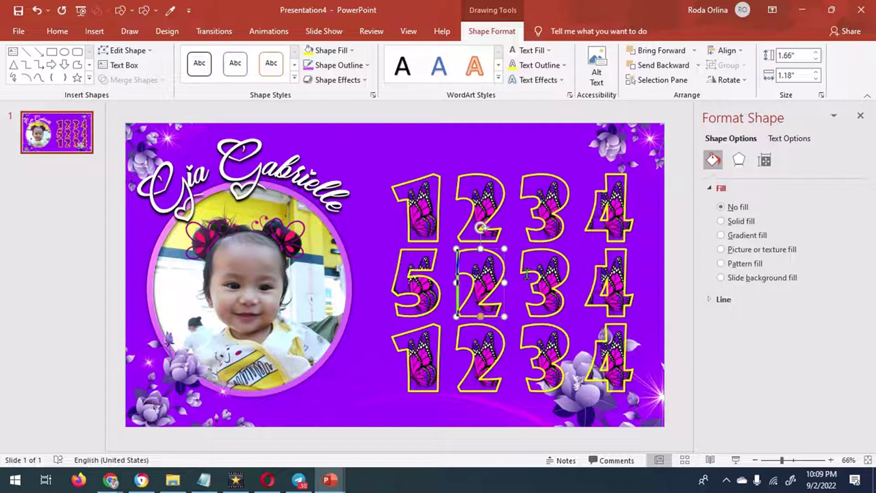
type("6")
key("ctrl+Return")
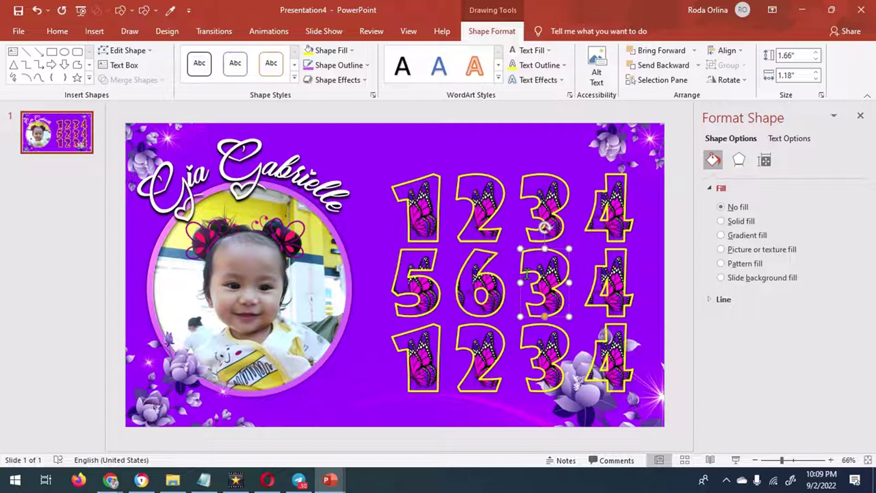
key("BackSpace")
Type 7 and give it a solid yellow fill with a standard purple outline.
type("7")
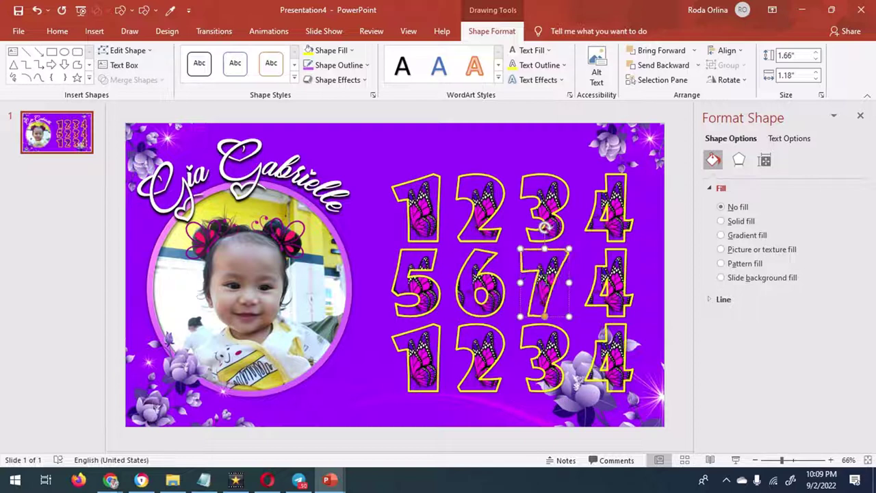
left_click(541, 50)
left_click(545, 154)
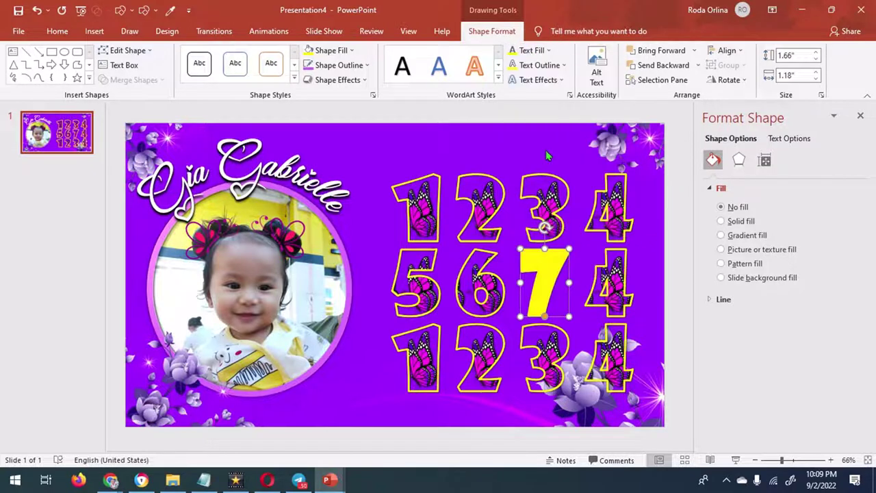
left_click(541, 65)
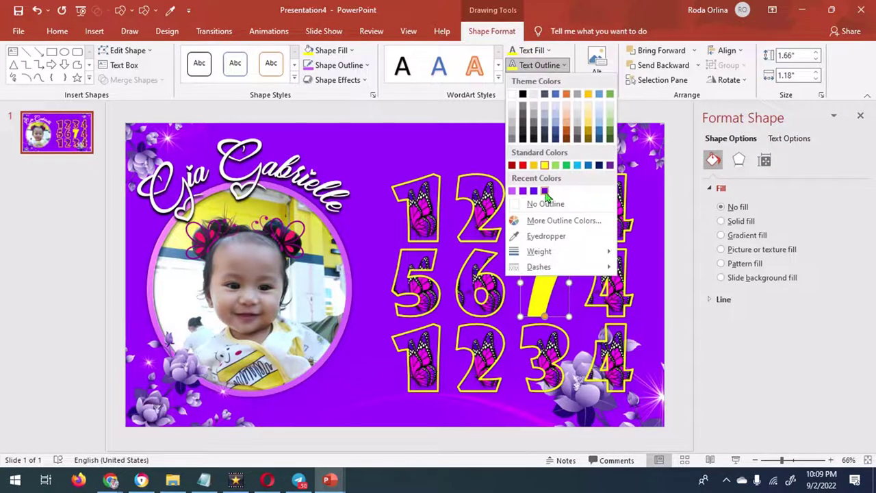
left_click(545, 192)
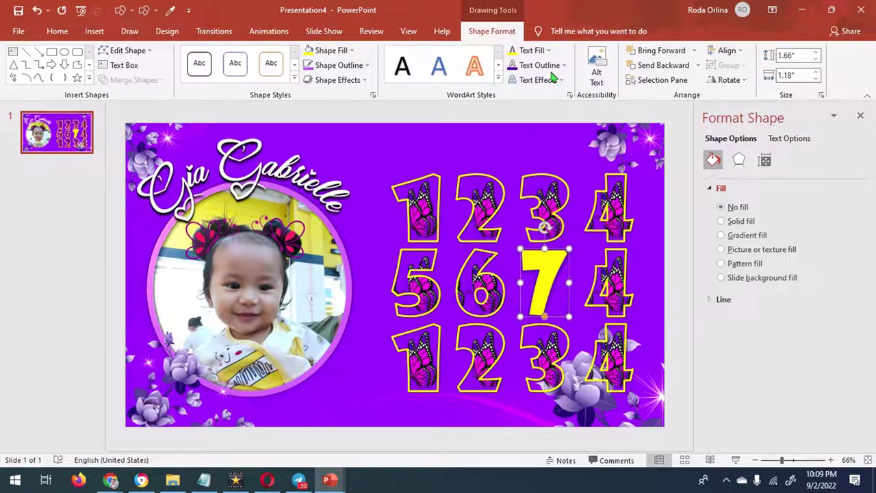
left_click(554, 65)
left_click(610, 166)
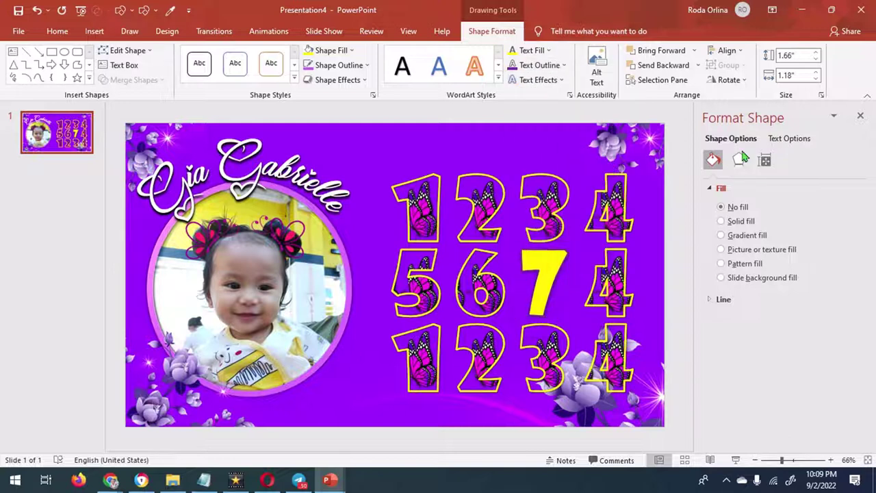
Give the 7 a purple shadow, then renumber the remaining digits toward 12.
left_click(740, 162)
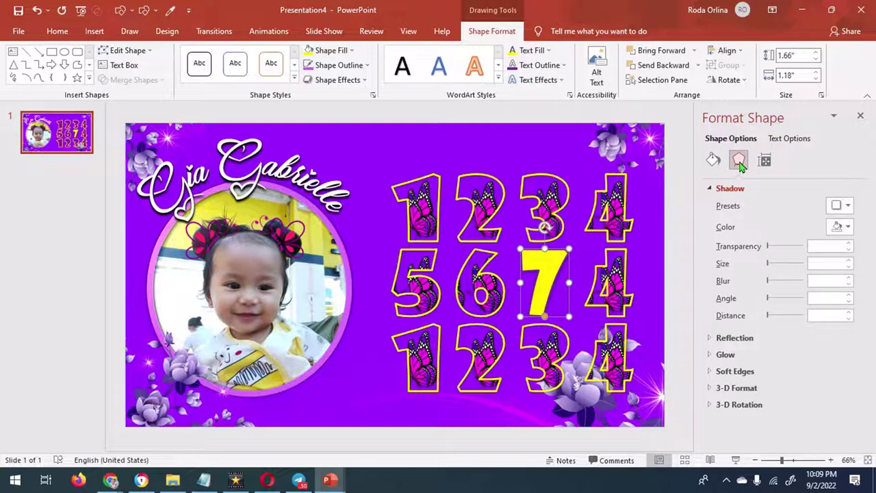
left_click(839, 226)
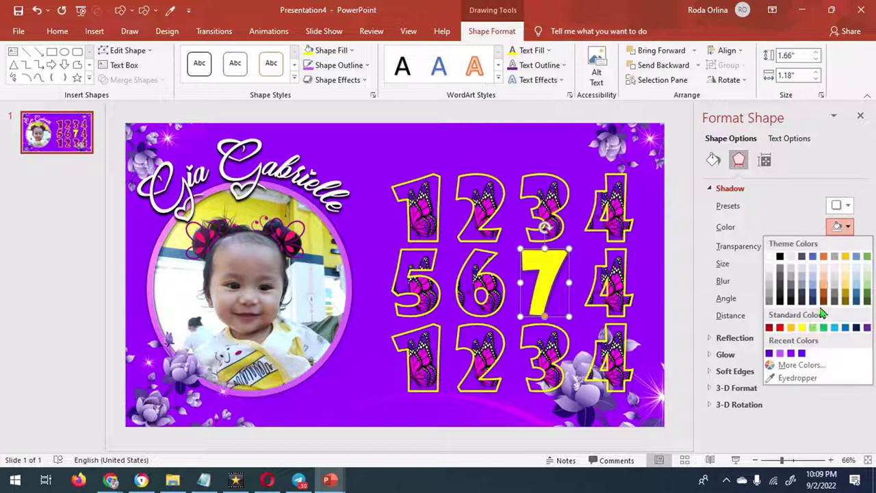
left_click(791, 354)
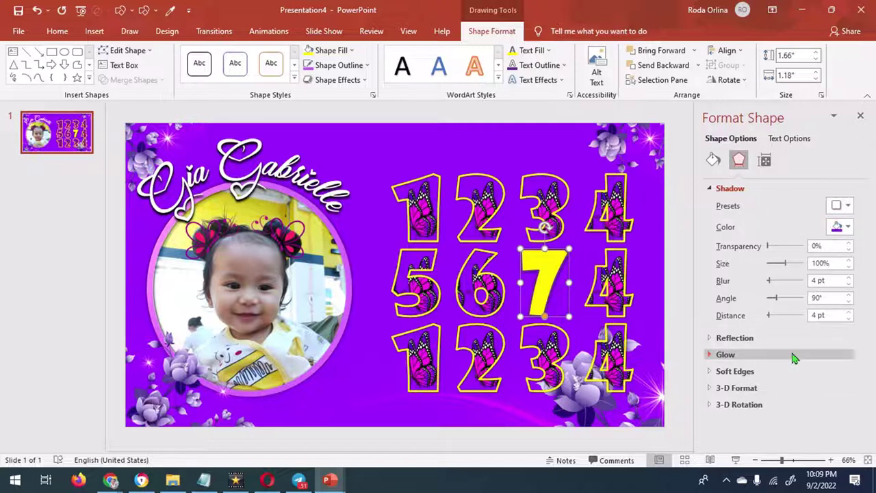
left_click(861, 115)
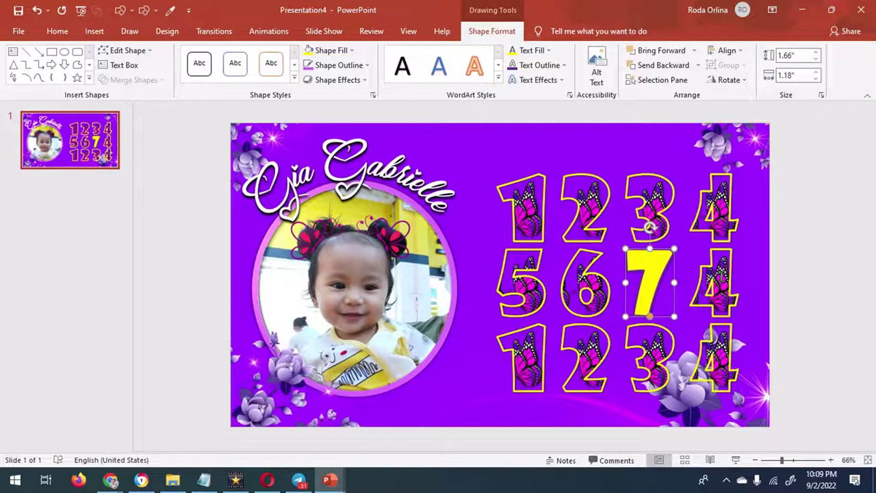
left_click(697, 282)
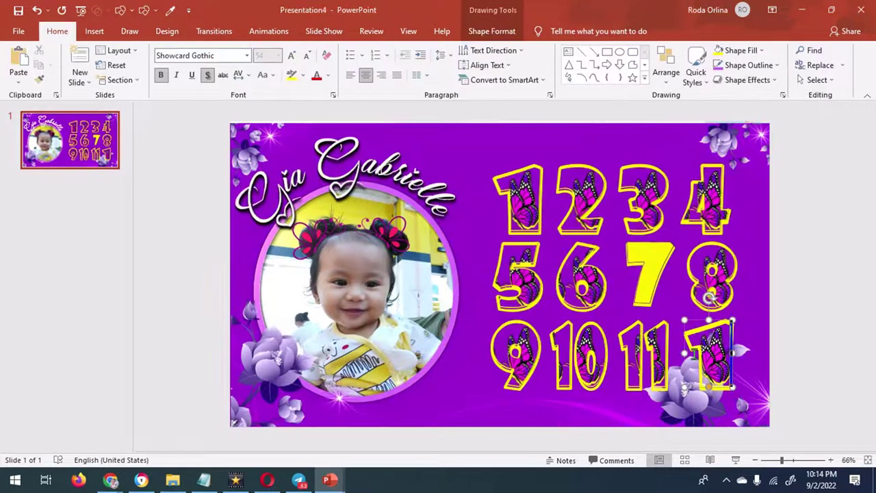
type("2")
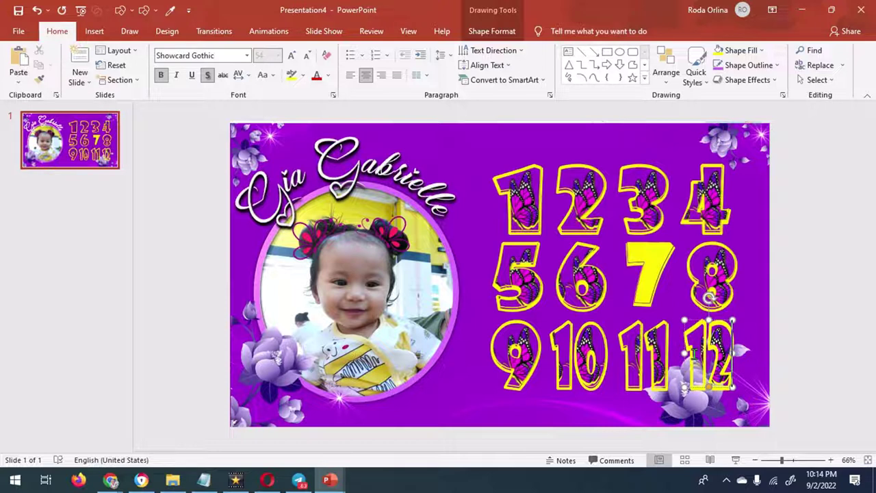
left_click(643, 269)
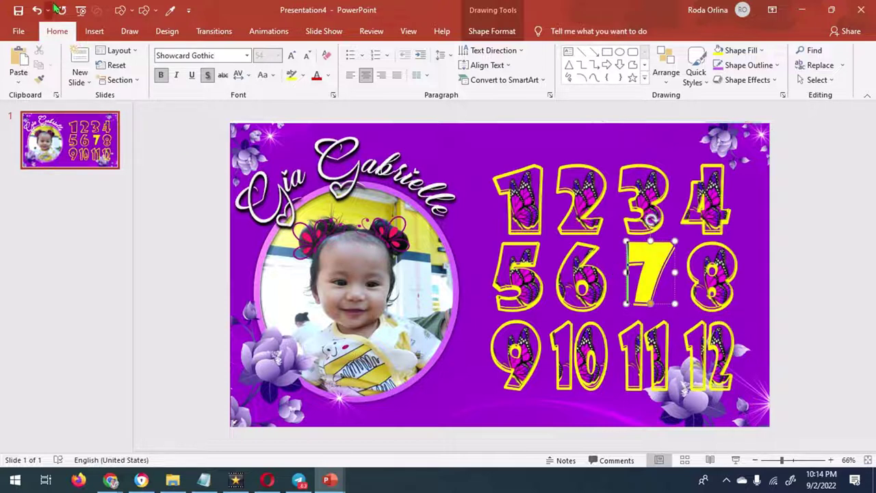
Insert the 7.png floral ring picture and shrink it onto the numbers.
left_click(94, 31)
left_click(94, 69)
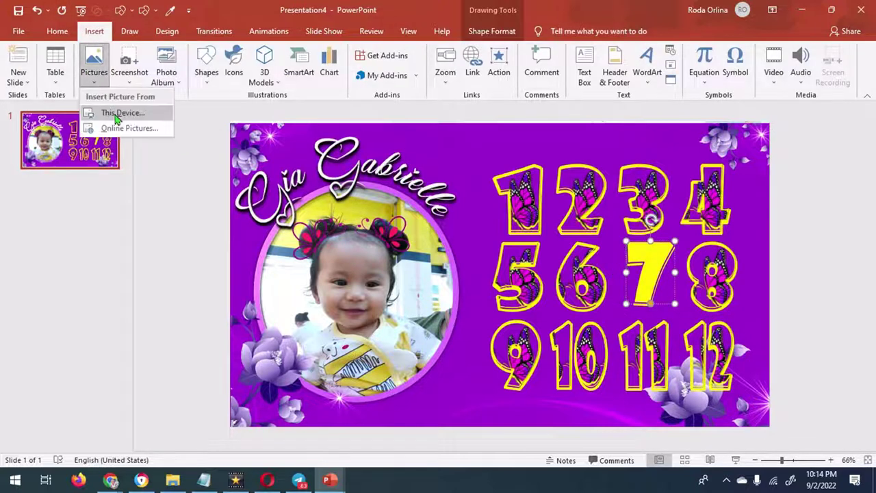
left_click(116, 114)
double_click(670, 96)
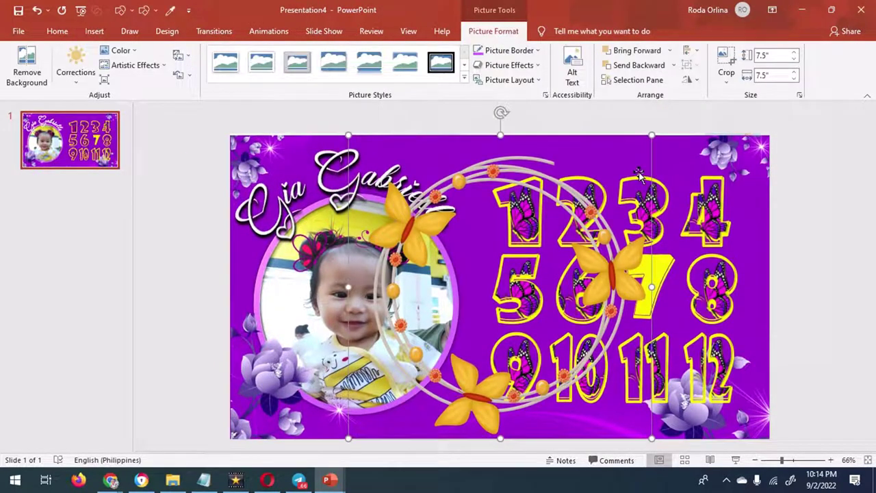
left_click_drag(651, 135, 451, 324)
left_click_drag(437, 356, 615, 302)
Position and rotate the floral ring so it encircles the yellow 7.
left_click(661, 260)
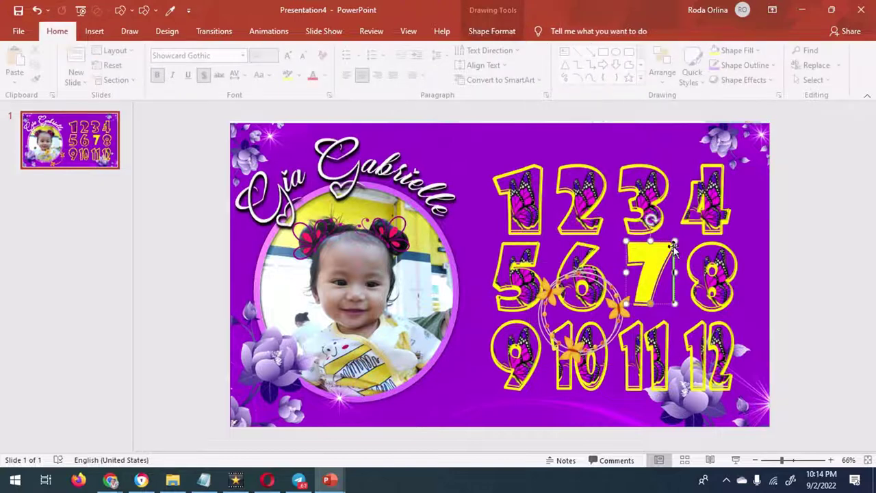
left_click_drag(673, 243, 661, 259)
left_click_drag(613, 290, 671, 271)
left_click_drag(640, 209, 684, 260)
key("ctrl+v")
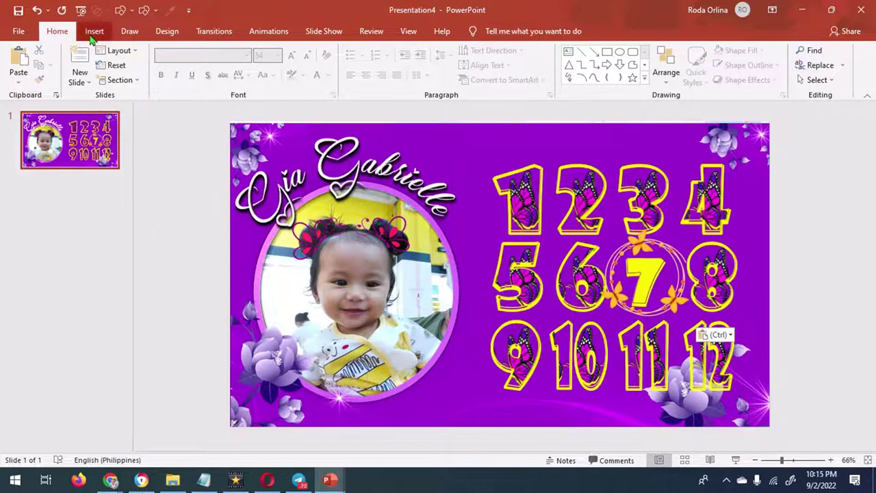
Add a new WordArt at the slide bottom and clear its placeholder text.
left_click(94, 31)
left_click(645, 59)
left_click(651, 107)
left_click_drag(505, 287, 479, 414)
key("Delete")
Apply a Transform effect, set the font to Road Rage, and fill it purple.
left_click(538, 80)
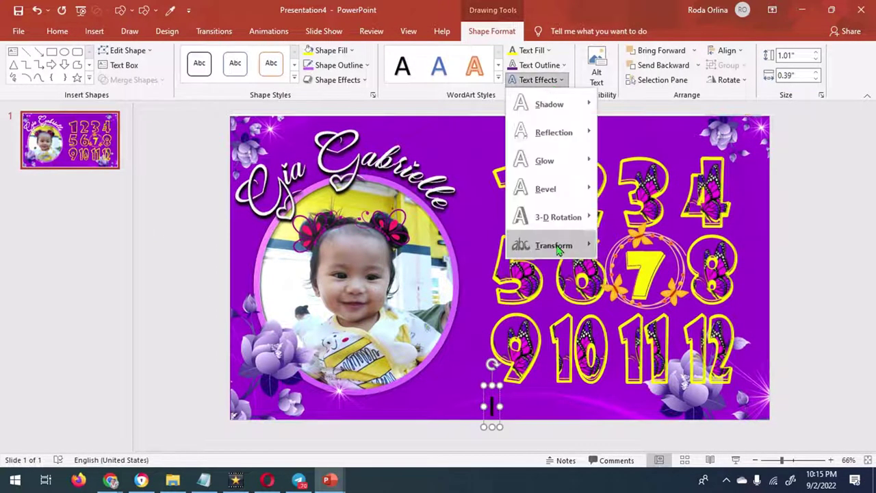
left_click(606, 205)
left_click(57, 30)
left_click(247, 55)
scroll(309, 306, "down", 10)
scroll(309, 307, "down", 10)
left_click(216, 248)
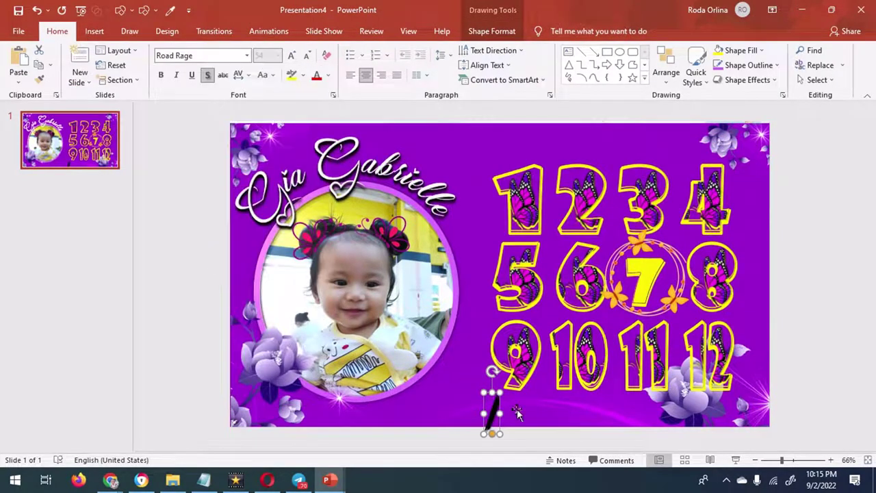
left_click(492, 30)
left_click(540, 50)
left_click(531, 176)
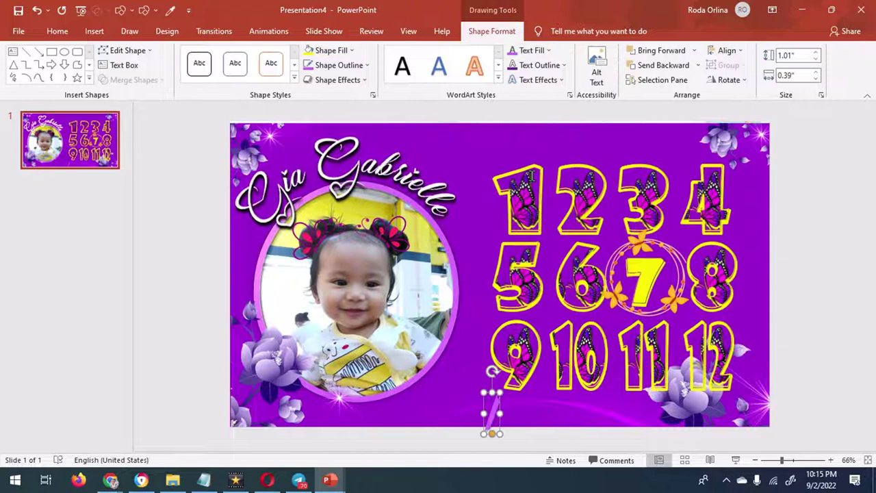
Enlarge the purple brush stroke and rotate it flat along the bottom.
left_click_drag(504, 417, 504, 331)
mouse_move(525, 382)
left_mouse_down()
mouse_move(580, 385)
mouse_move(562, 385)
left_mouse_up()
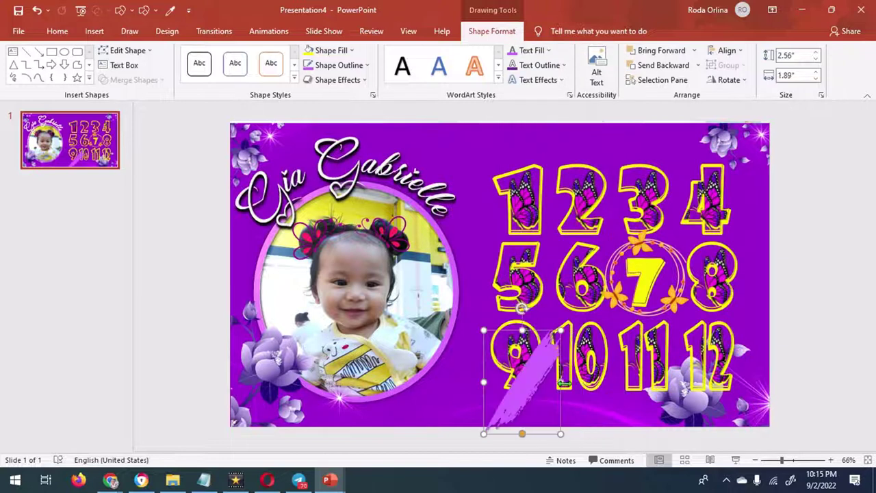
mouse_move(522, 308)
left_mouse_down()
mouse_move(443, 391)
mouse_move(475, 437)
left_mouse_up()
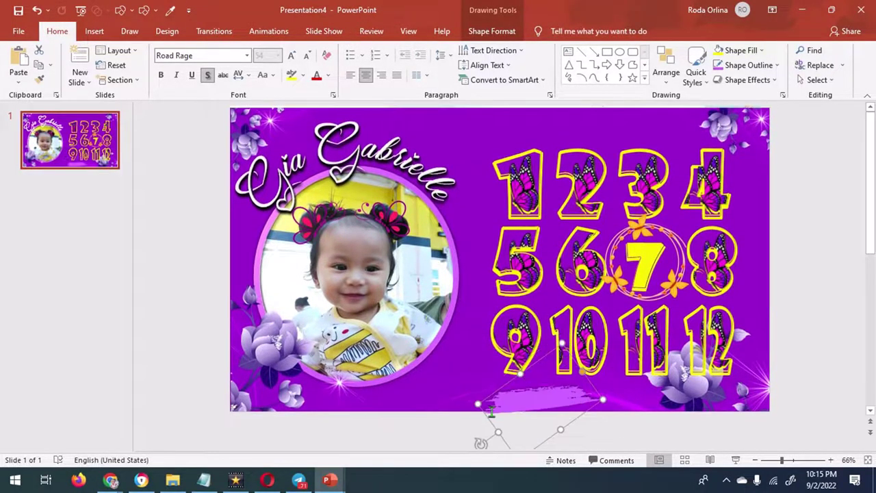
left_click_drag(475, 437, 476, 432)
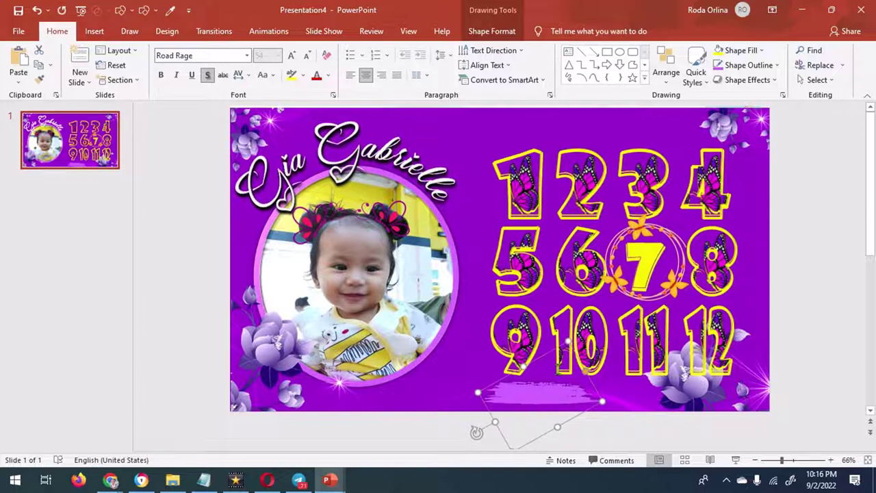
Insert a WordArt reading Months and move it onto the brush stroke.
left_click(94, 31)
left_click(653, 68)
left_click(657, 109)
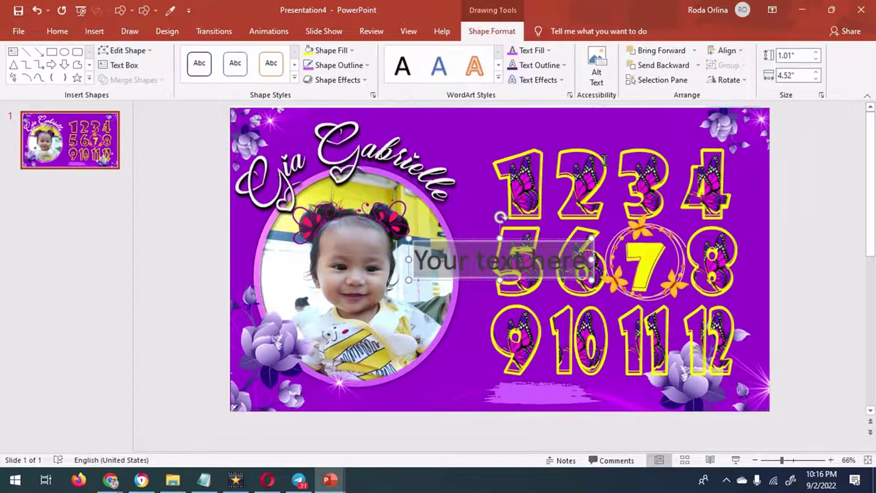
type("Momms")
left_click_drag(499, 238, 533, 372)
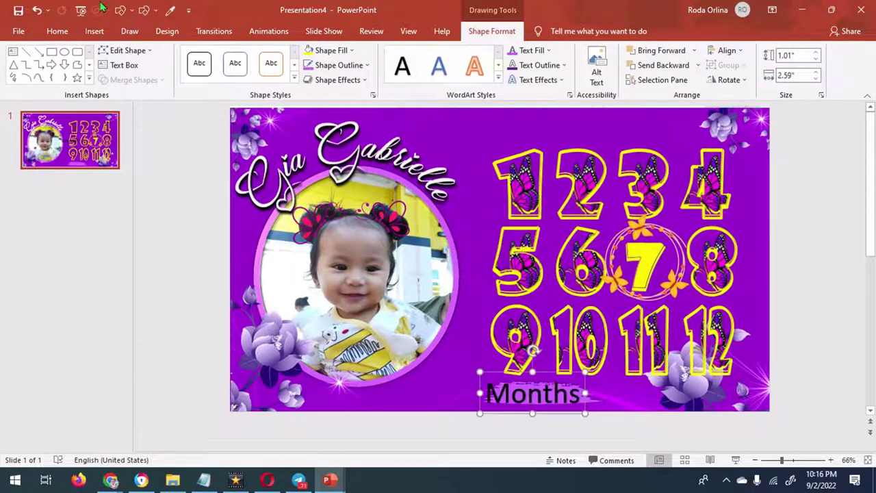
Format Months in bold Hugh is Life font, loose letter spacing, and yellow fill.
left_click(57, 31)
left_click(247, 55)
left_click(247, 165)
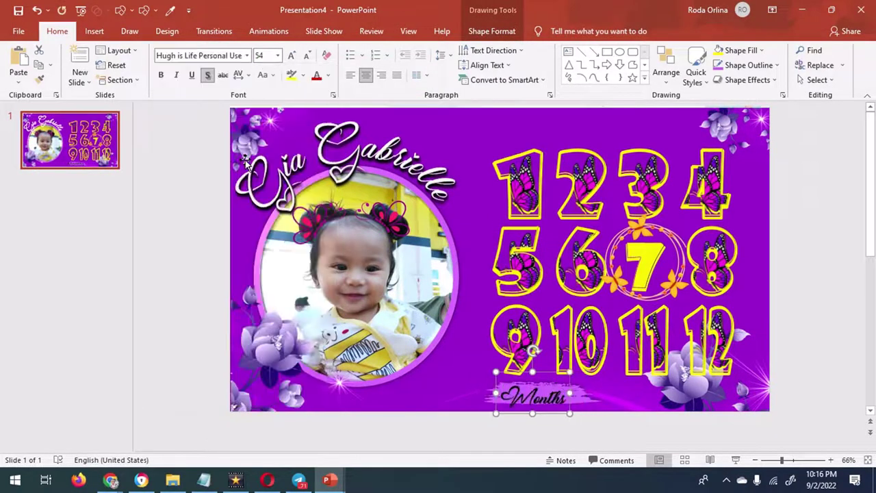
left_click(162, 76)
left_click(240, 74)
left_click(255, 151)
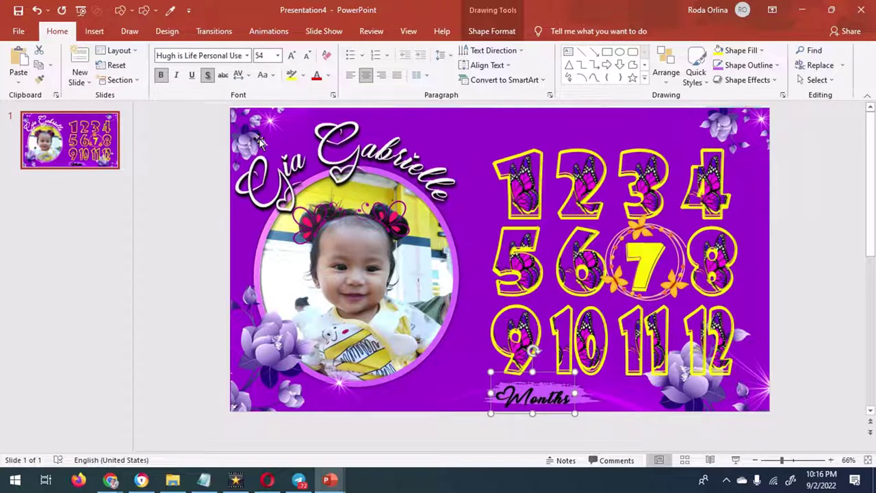
left_click(510, 33)
left_click(548, 50)
left_click(545, 150)
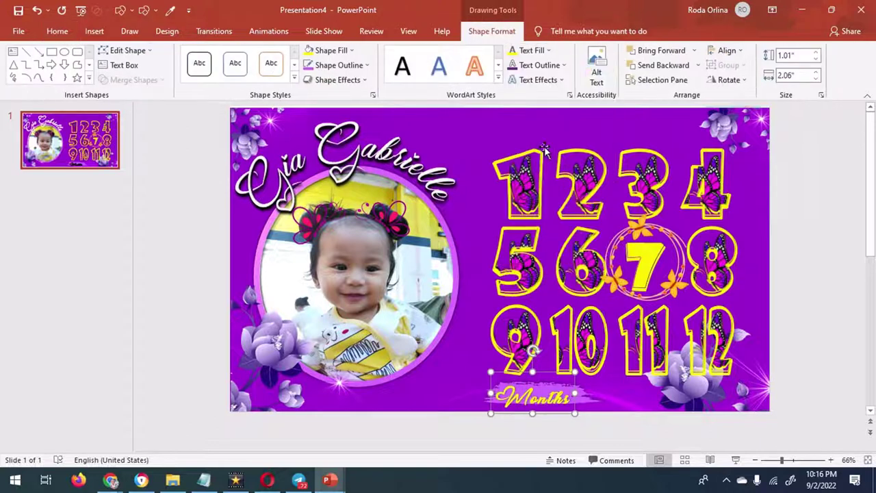
Rotate the brush stroke to sit under Months, then reselect Months.
left_click(556, 380)
left_click_drag(538, 369, 475, 428)
left_click(533, 392)
left_click(57, 31)
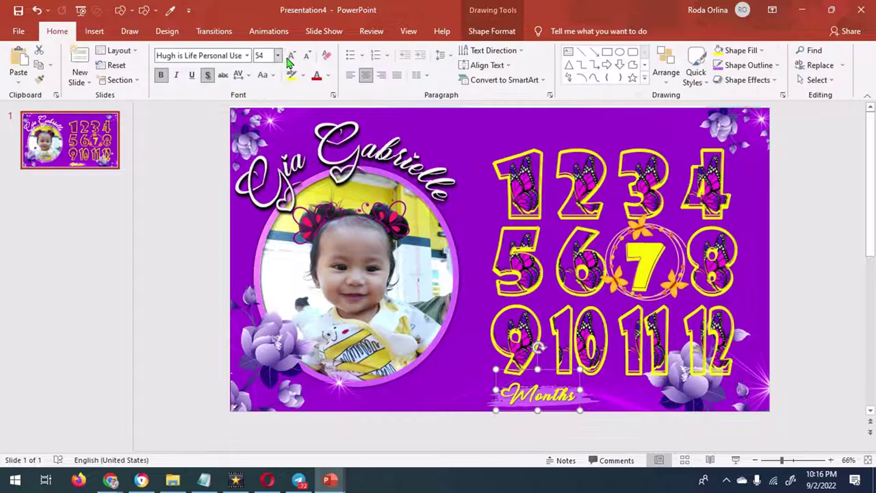
left_click(594, 400)
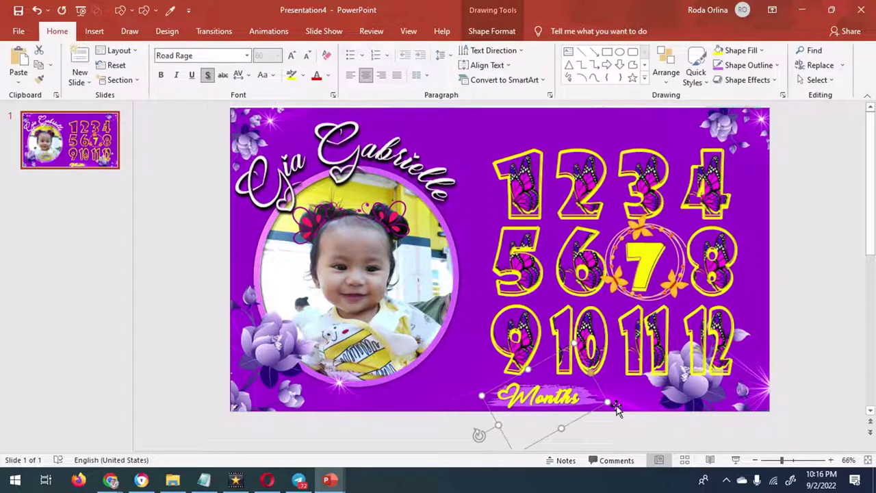
left_click(537, 383)
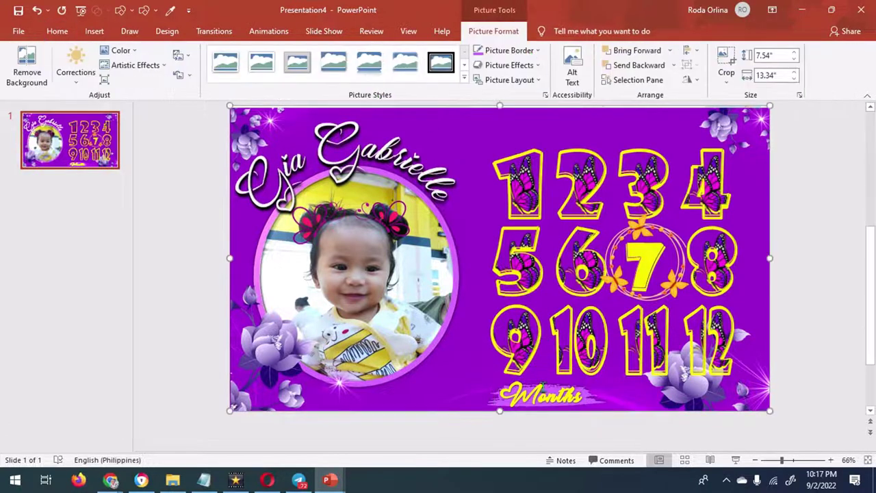
Give Months a drop shadow from the Format Shape effects.
left_click(492, 30)
left_click(372, 94)
left_click(739, 160)
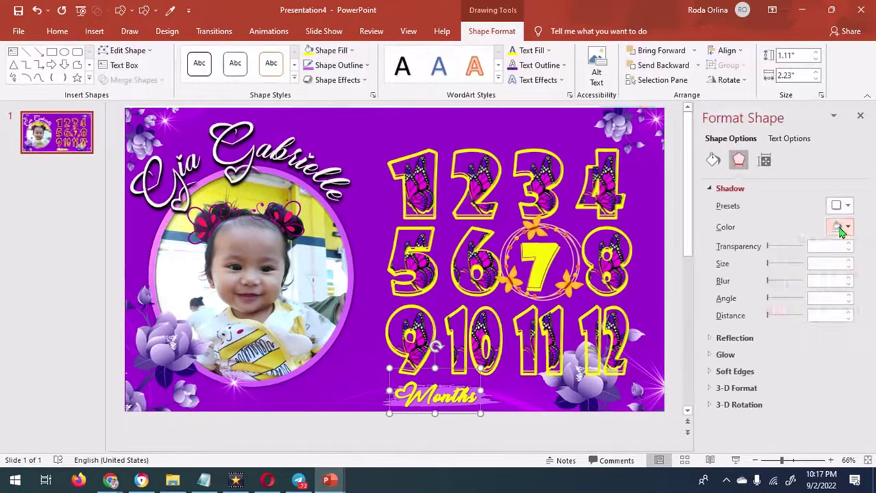
left_click(782, 263)
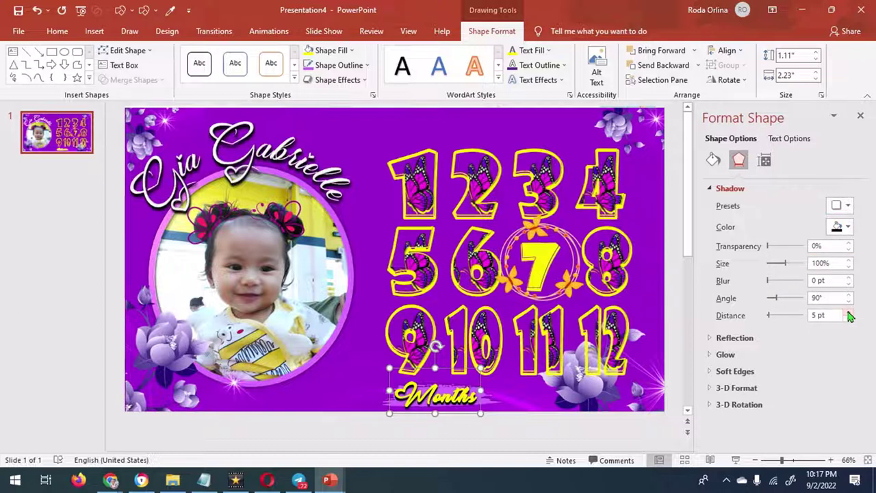
Insert another plain WordArt text box.
left_click(94, 30)
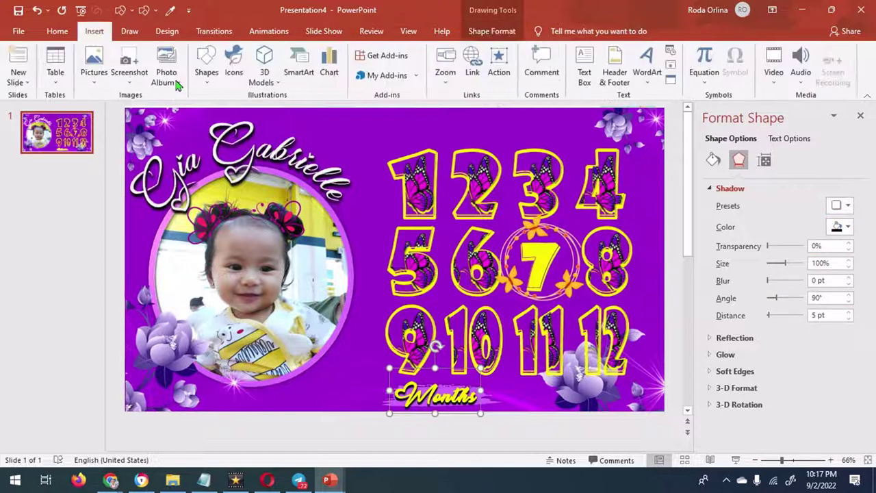
left_click(646, 72)
left_click(647, 109)
Move the new WordArt to the slide top and change its text to 'Today I am...'.
left_click_drag(416, 238, 495, 110)
triple_click(472, 132)
type("Today I am")
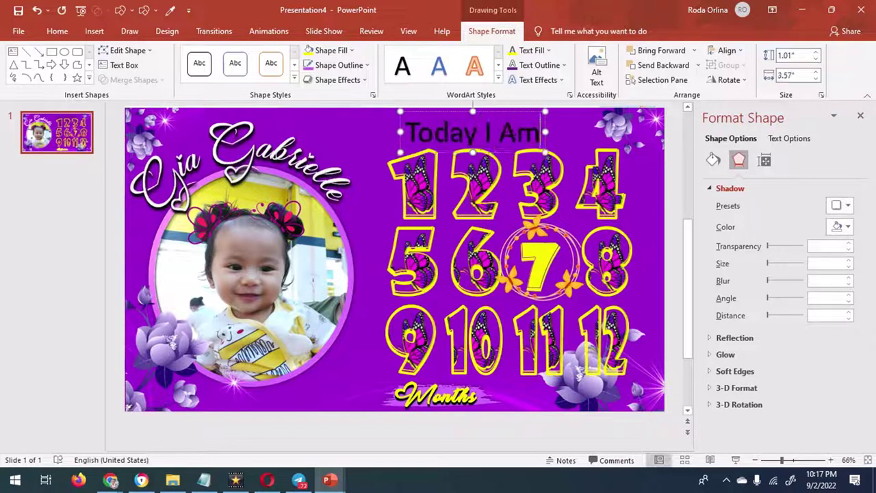
type(" . . .")
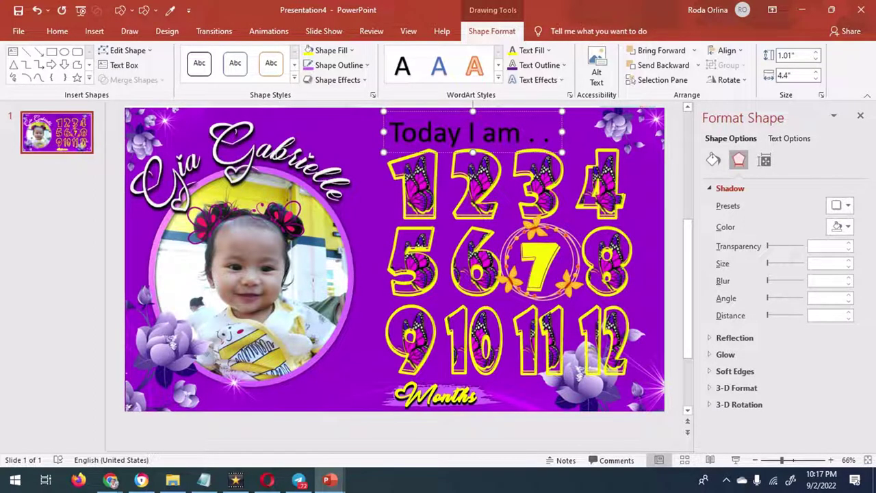
key("BackSpace")
key("BackSpace")
key("BackSpace")
type("...")
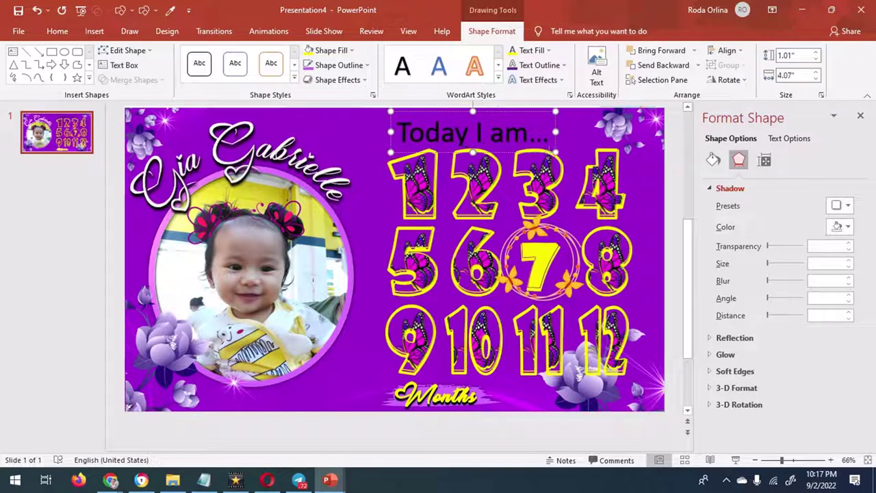
Give the heading a white text fill and a black shadow.
left_click(548, 50)
left_click(515, 81)
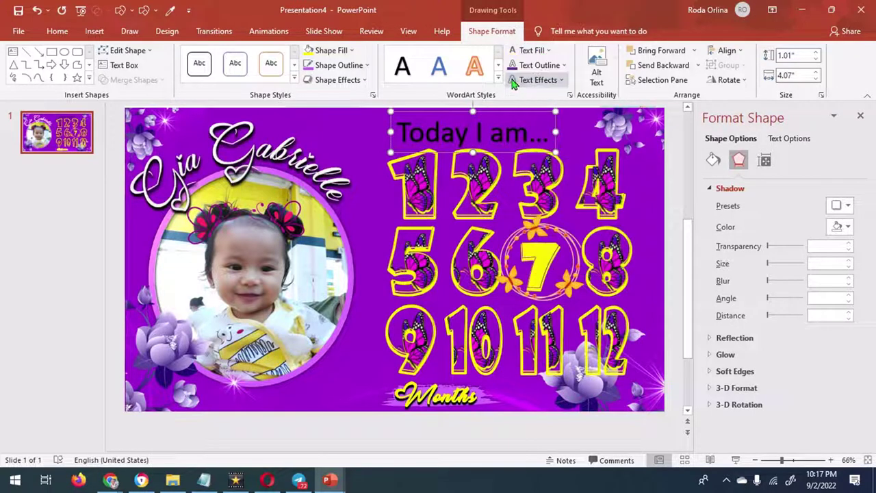
left_click(847, 226)
left_click(780, 256)
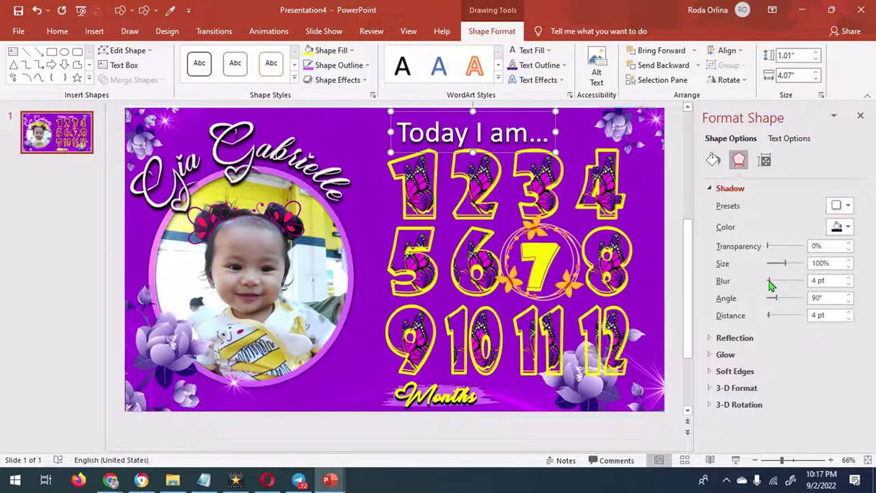
Set the heading to Mistral with Loose character spacing and shift it slightly right.
left_click(57, 30)
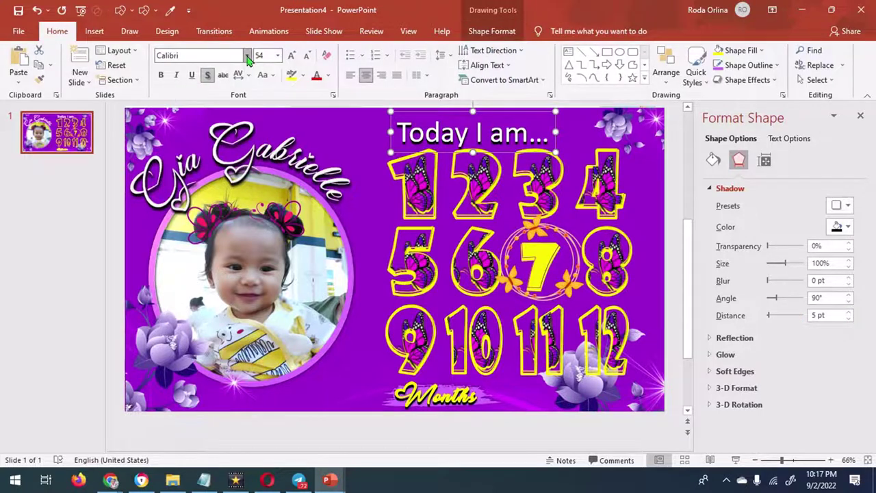
left_click(246, 55)
left_click_drag(331, 78, 308, 256)
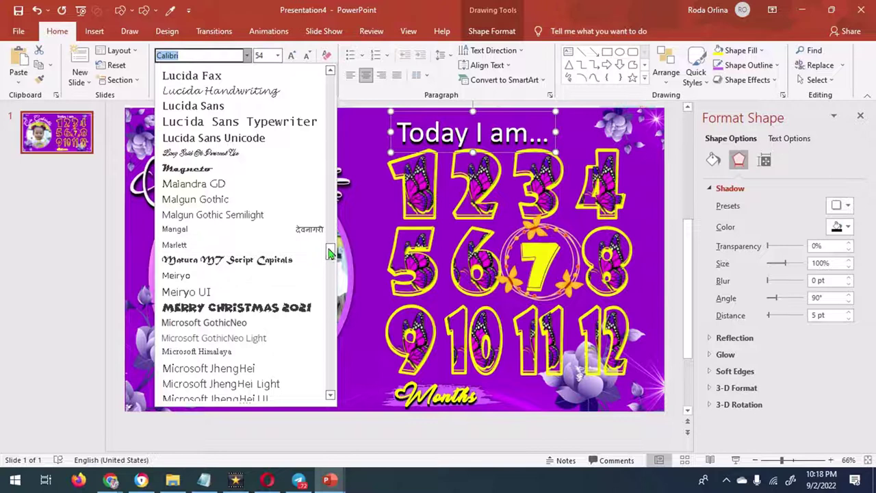
left_click_drag(330, 254, 330, 272)
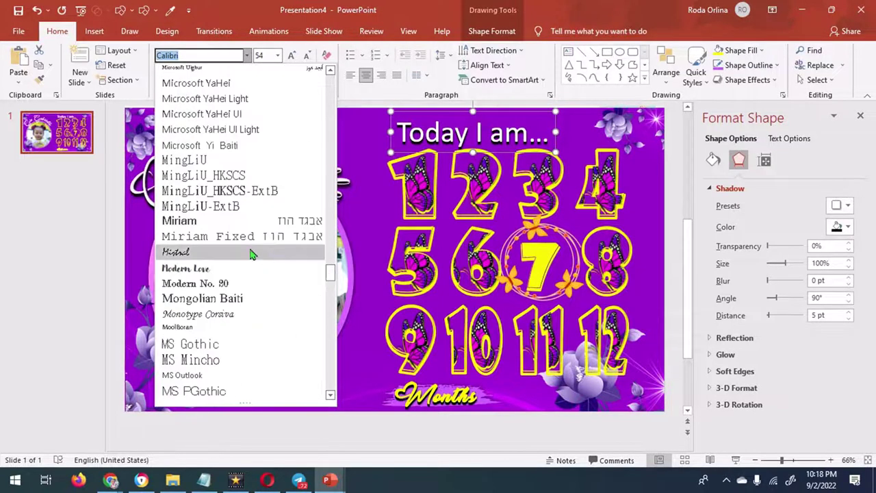
left_click(251, 253)
left_click(241, 76)
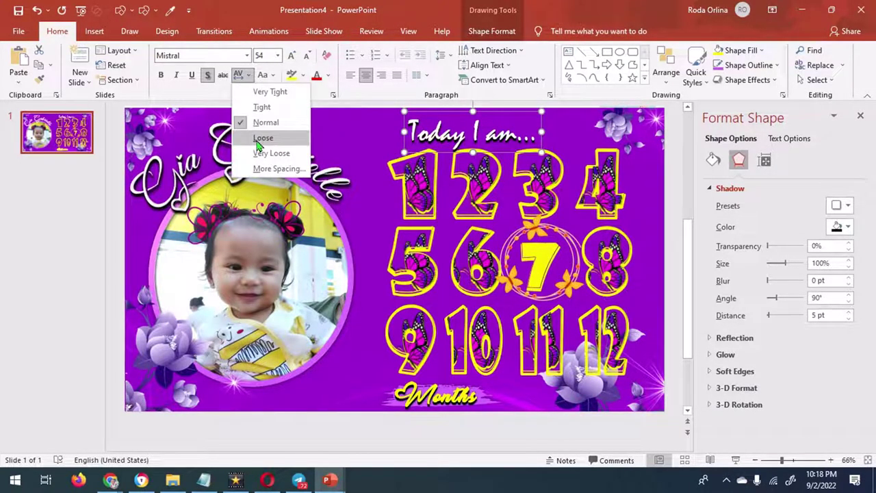
left_click(250, 137)
left_click_drag(523, 111, 539, 113)
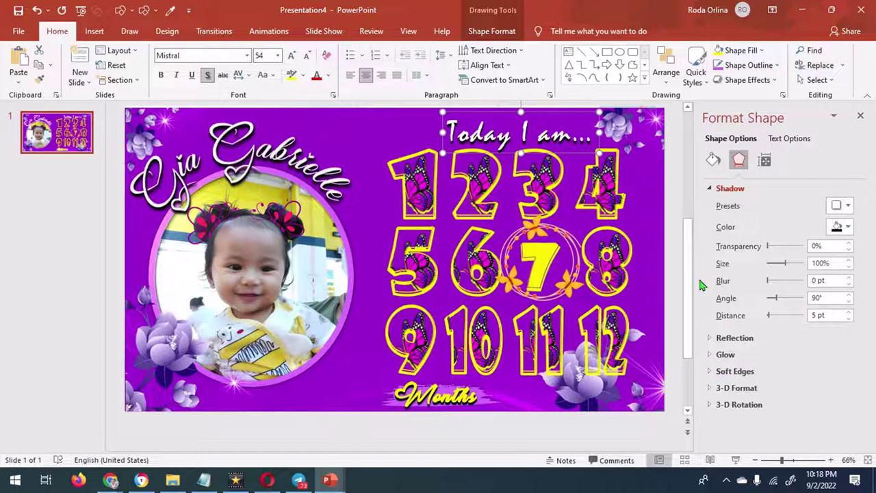
left_click(861, 115)
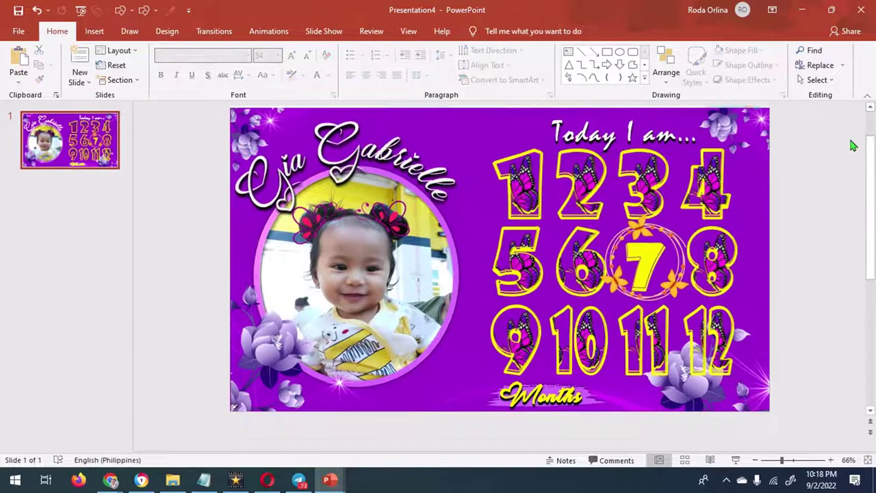
Shift the 12 and 11 numerals slightly right to even out the grid.
left_click(647, 243)
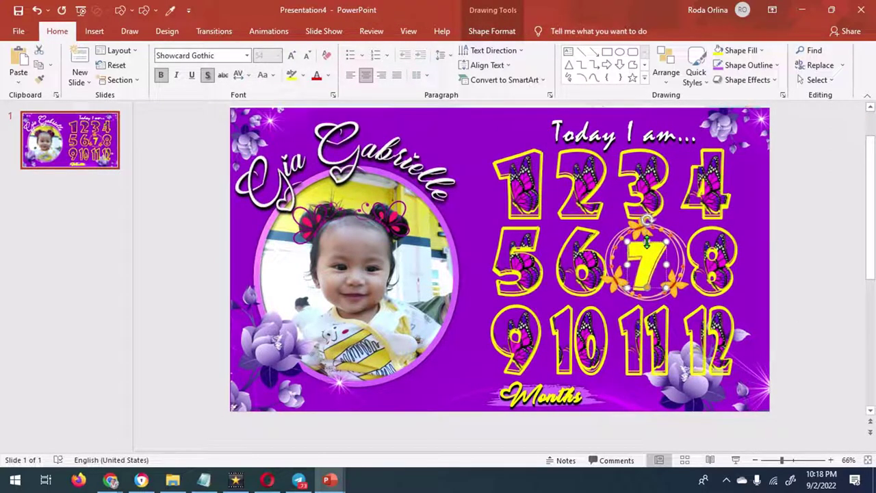
left_click(725, 346)
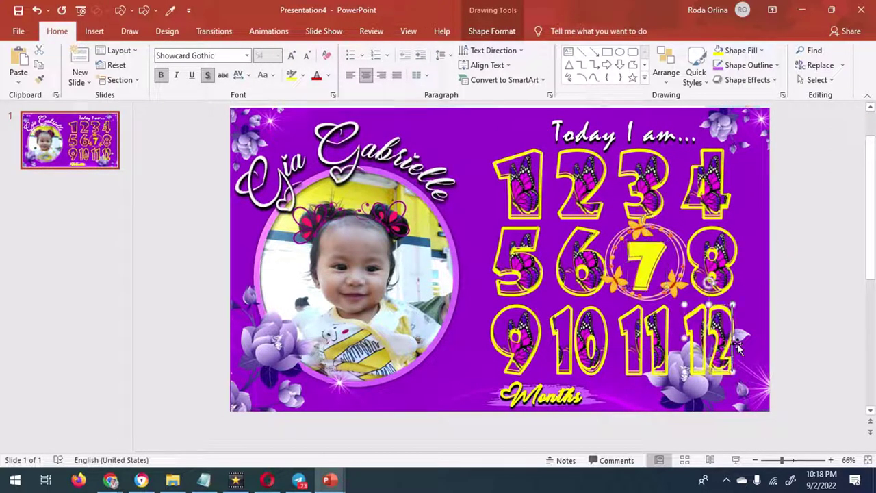
left_click_drag(717, 308, 725, 308)
left_click(672, 343)
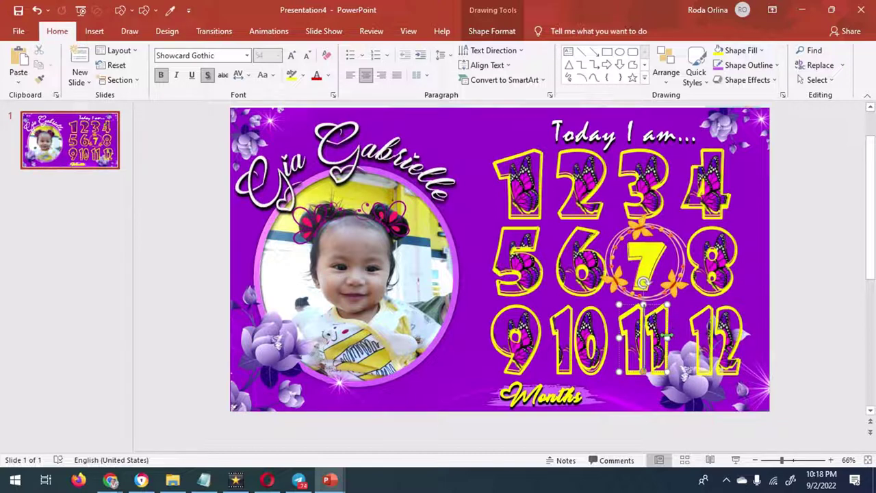
key("Right")
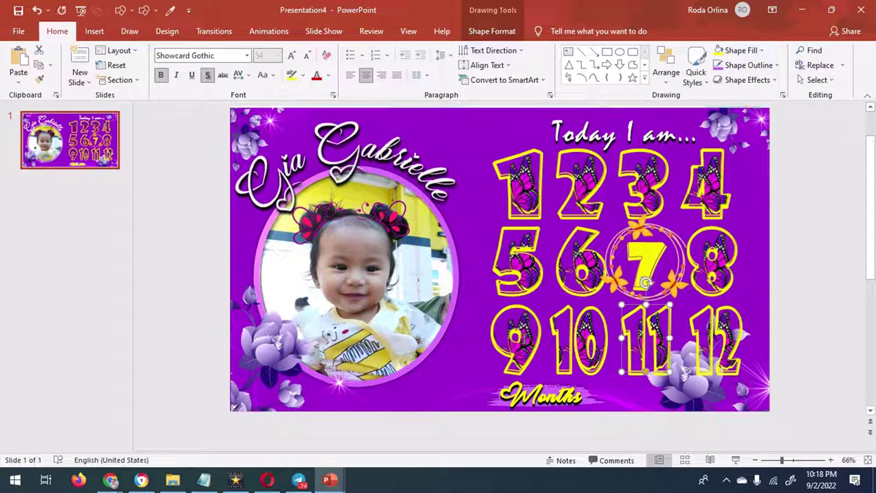
Check the 9, 5 and 1 numerals and the Months text, then deselect.
left_click(527, 336)
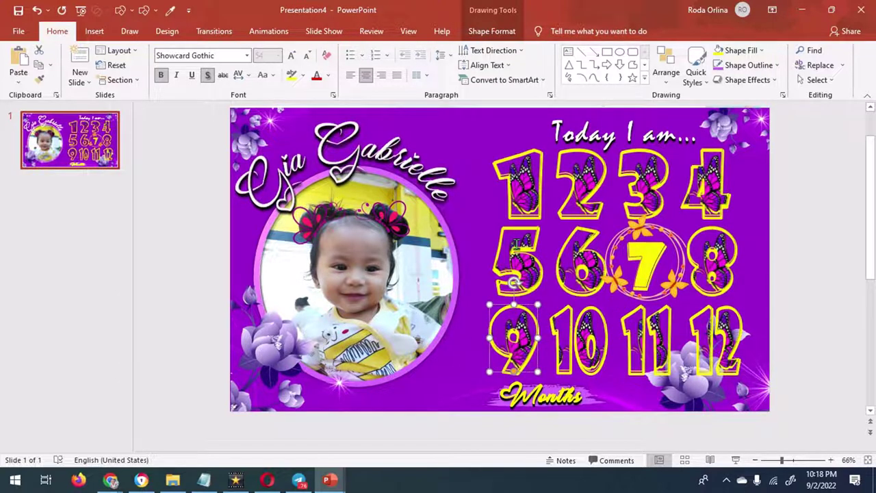
left_click(515, 274)
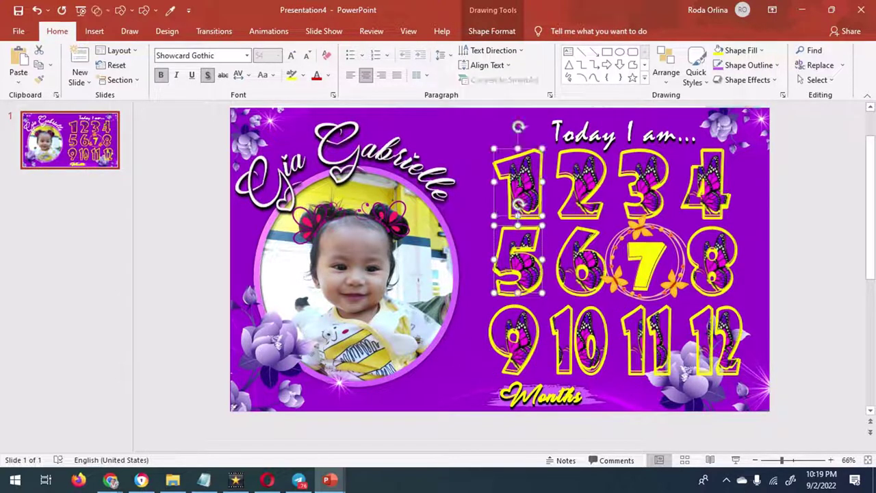
left_click(517, 203, "shift")
key("Escape")
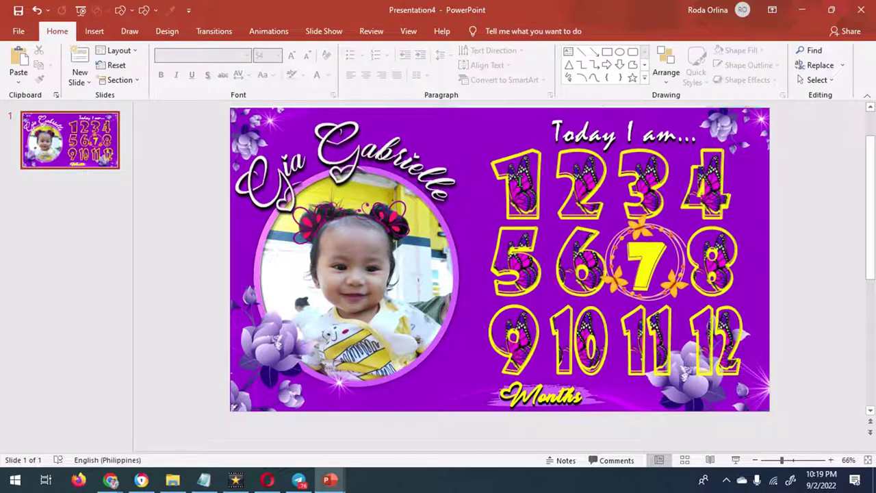
left_click(582, 394)
left_click(821, 351)
Start exporting the presentation as a PNG image via Change File Type.
left_click(18, 32)
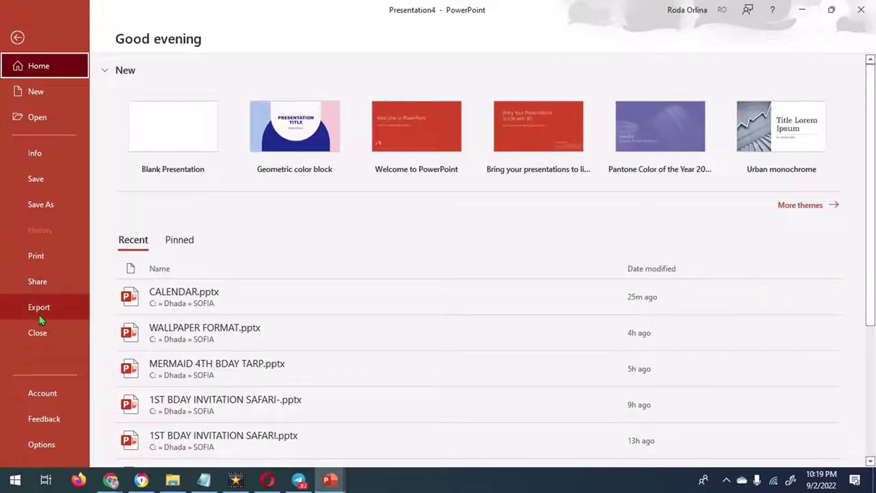
left_click(39, 319)
left_click(154, 250)
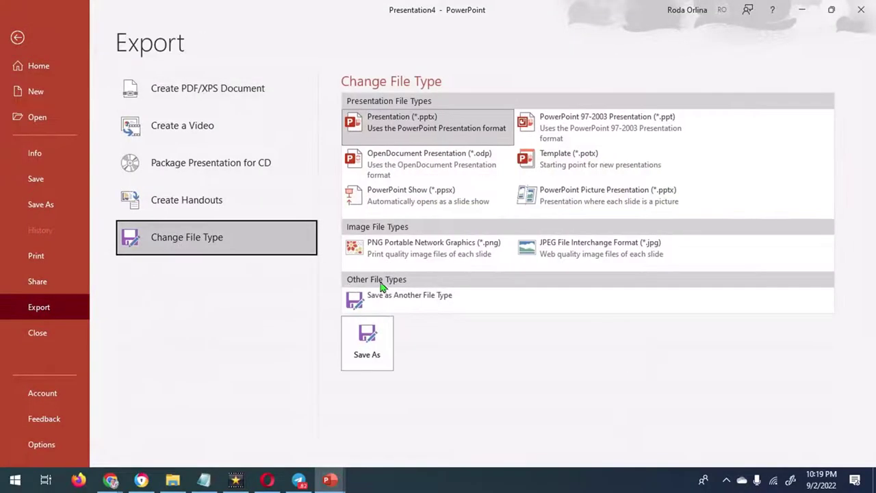
left_click(381, 350)
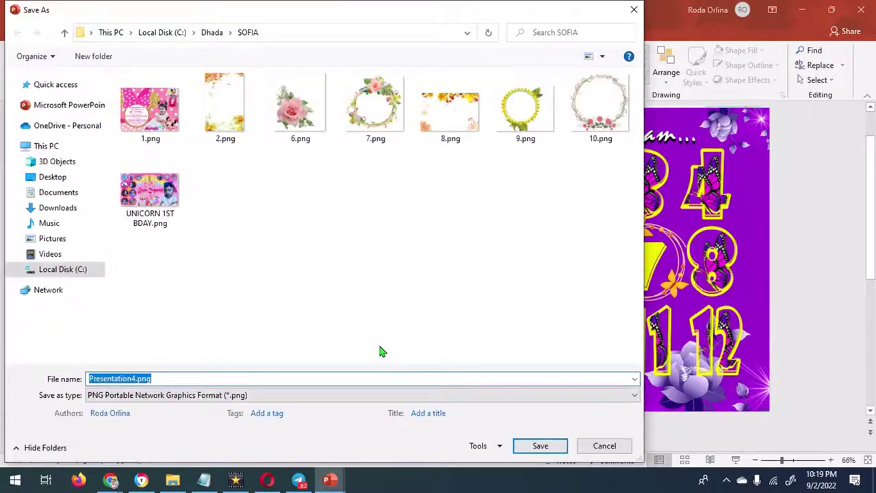
Save Presentation4.png into C:\Dhada\JUDII, exporting just the current slide.
left_click(62, 269)
left_click(143, 134)
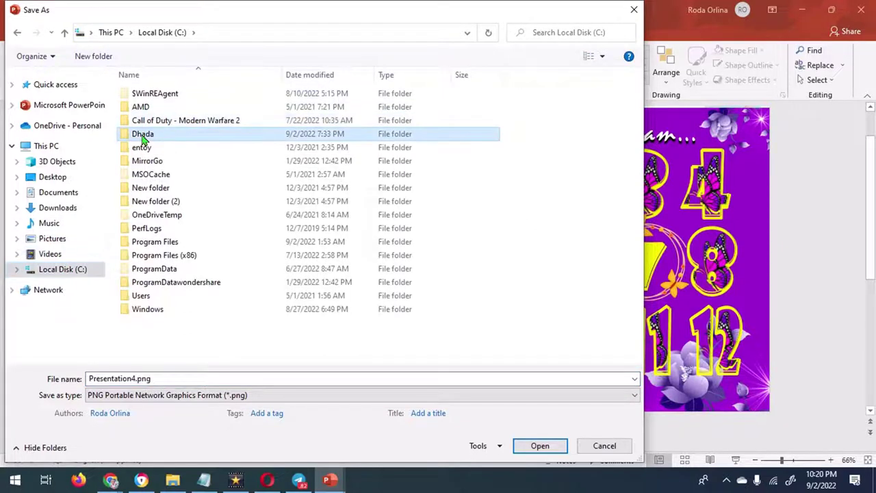
type("jud")
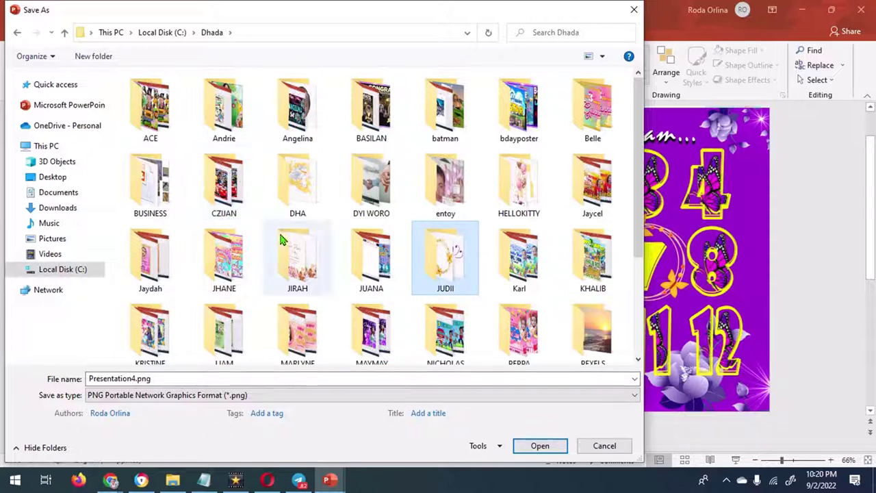
double_click(435, 267)
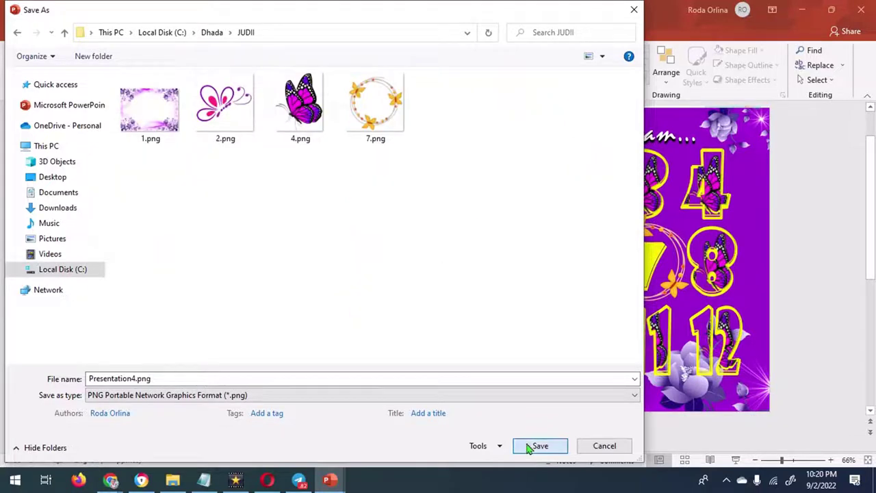
left_click(532, 445)
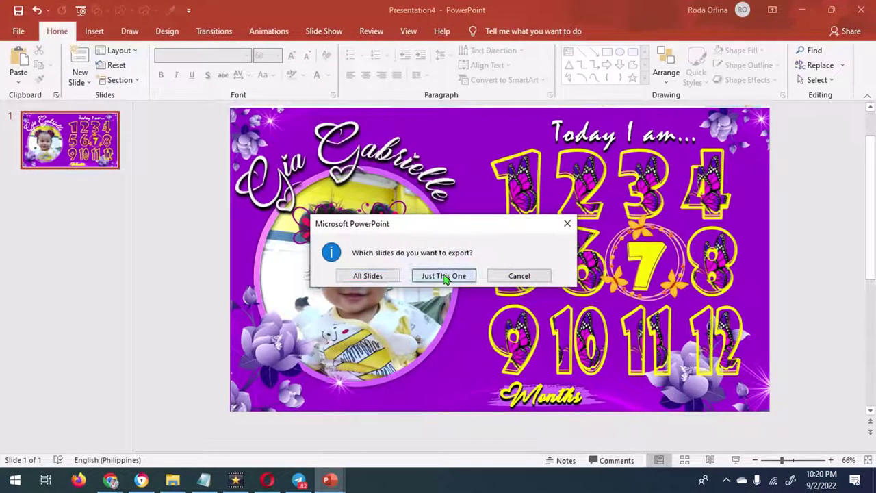
left_click(444, 275)
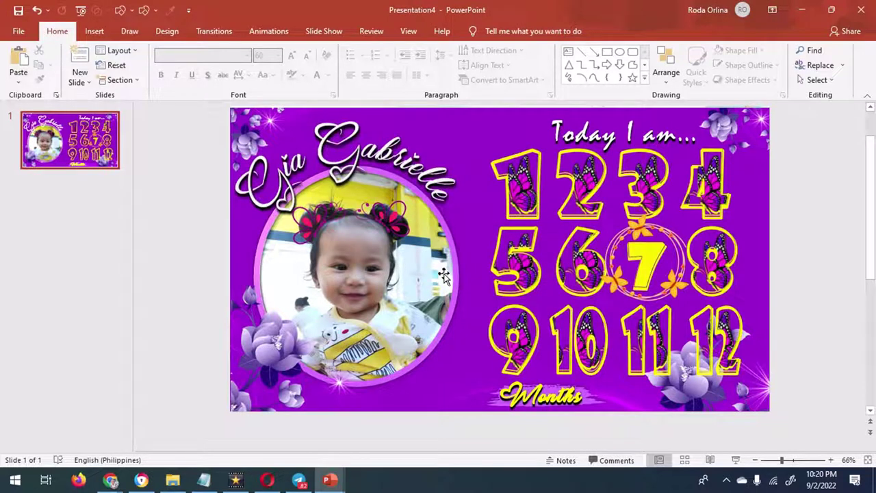
left_click(172, 480)
Open the JUDII folder and select the exported Presentation4.png.
double_click(338, 223)
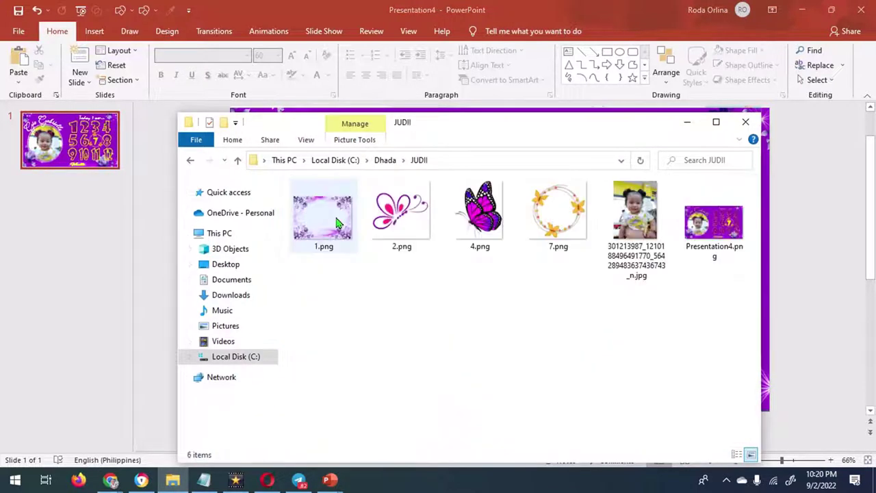
left_click(717, 235)
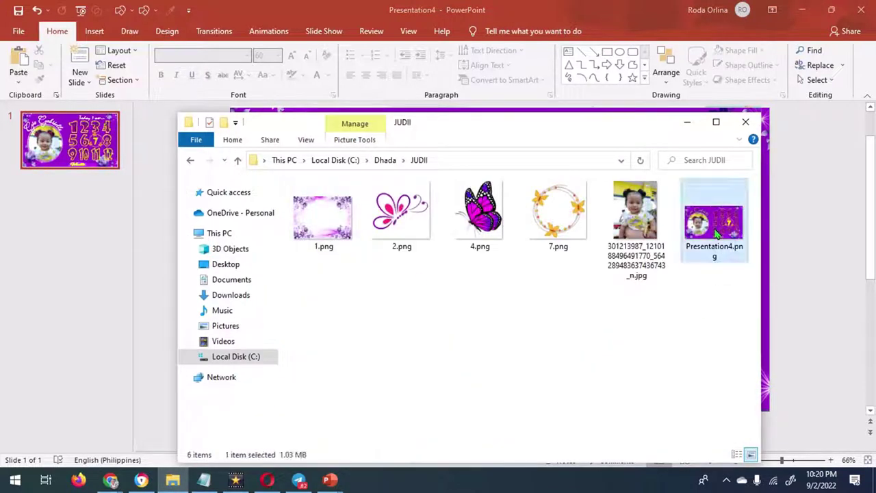